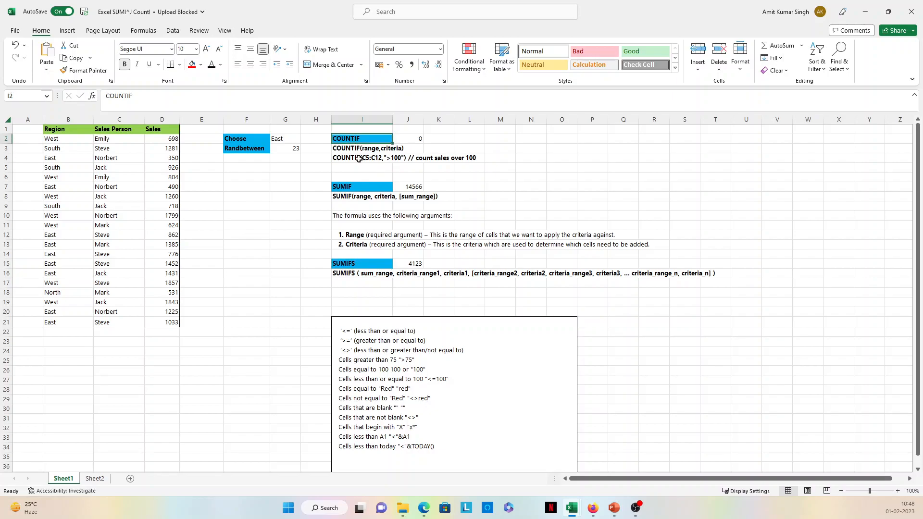
Step: Set the index number of the CHOOSE formula in G2 to 2
left_click(353, 263)
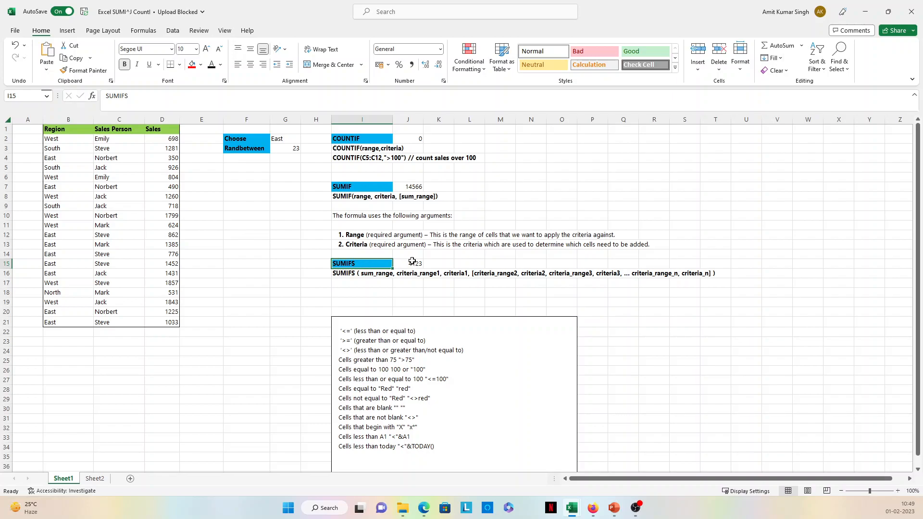
left_click(254, 139)
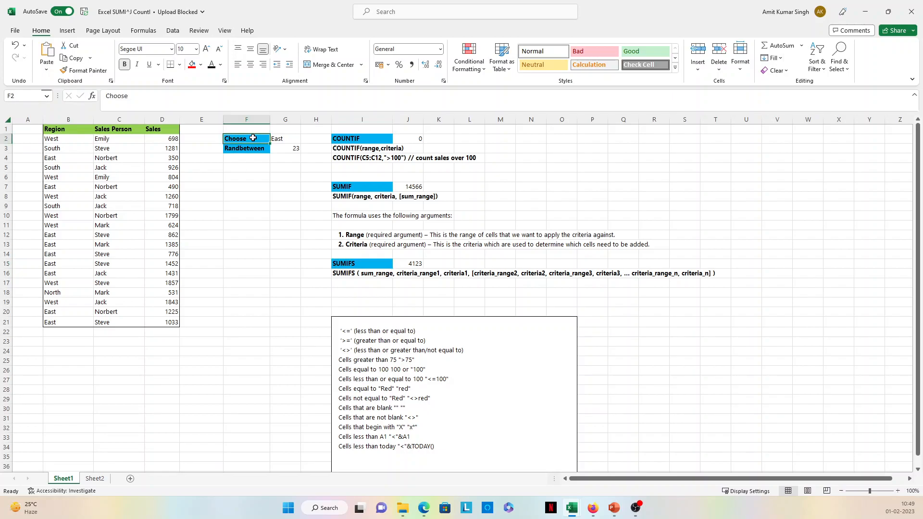
left_click(287, 140)
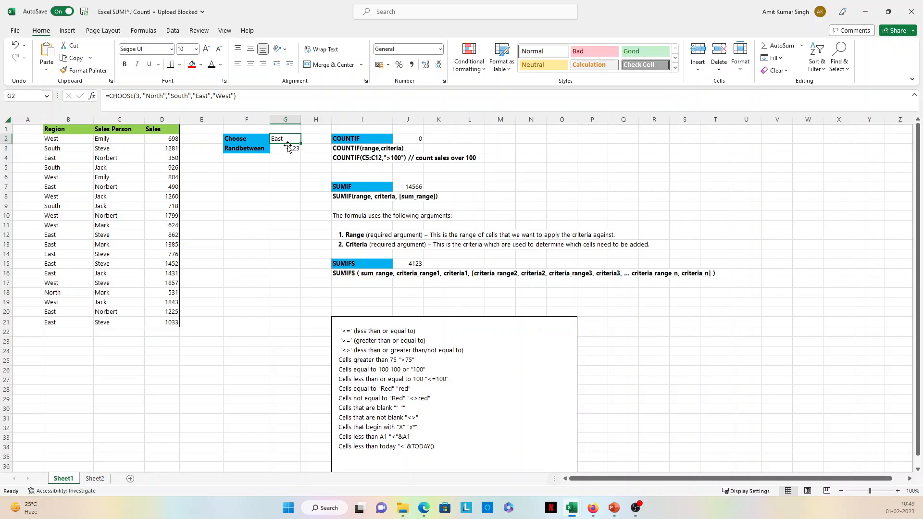
left_click(289, 149)
left_click(286, 140)
left_click(140, 96)
key("BackSpace")
type("2")
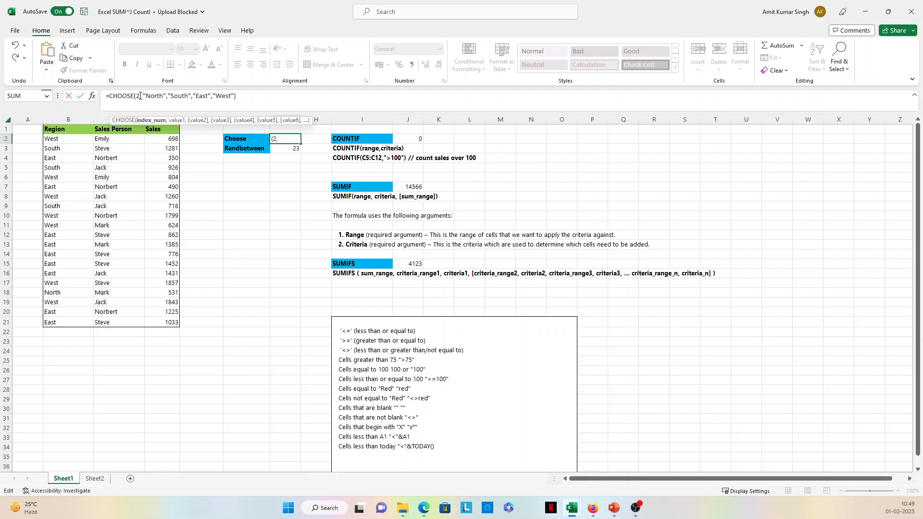
key("Return")
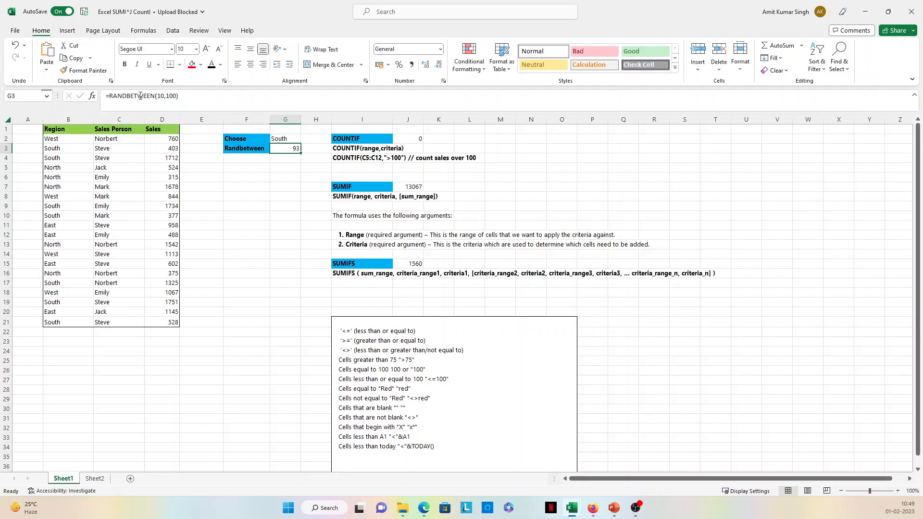
left_click(278, 137)
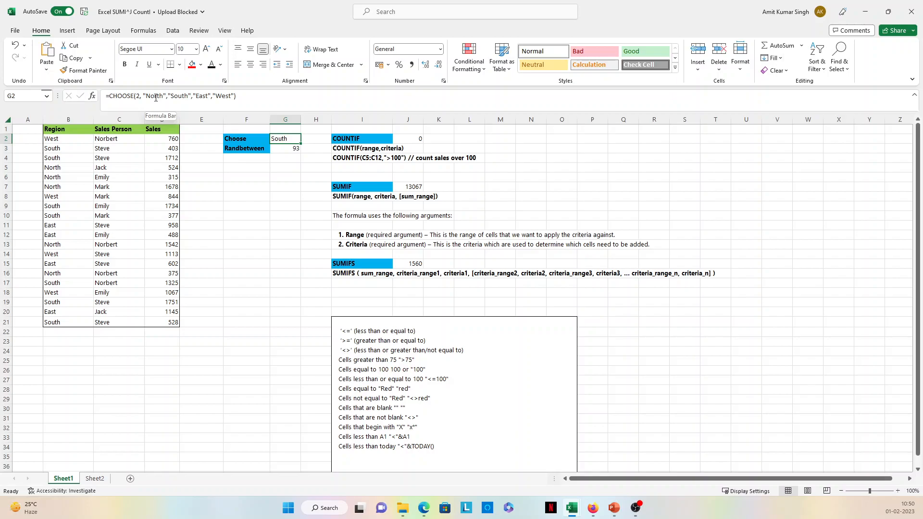
Step: Set the lower bound of the RANDBETWEEN formula in G3 to 20 and recalculate the random values
left_click(284, 149)
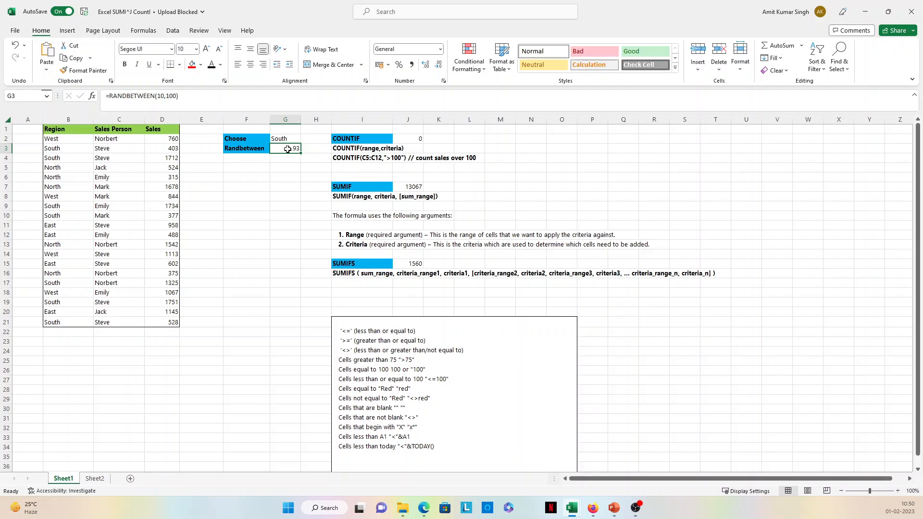
double_click(289, 149)
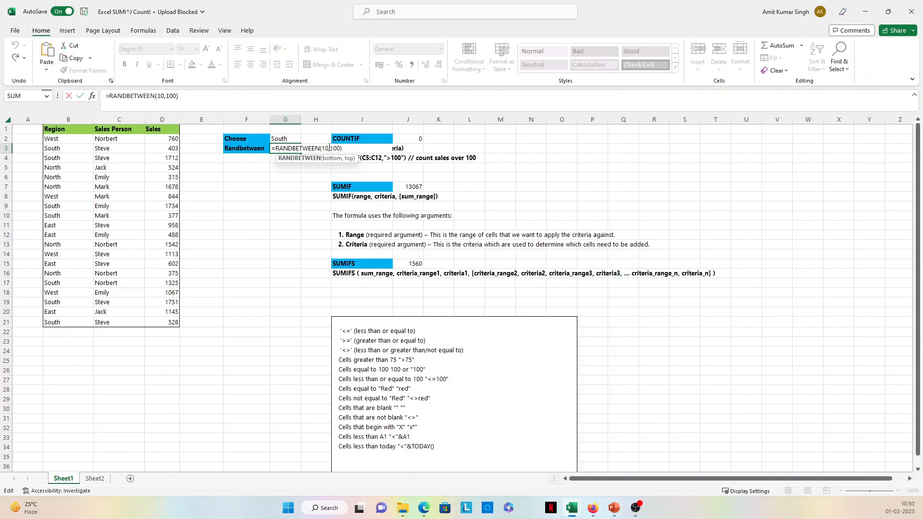
type("2")
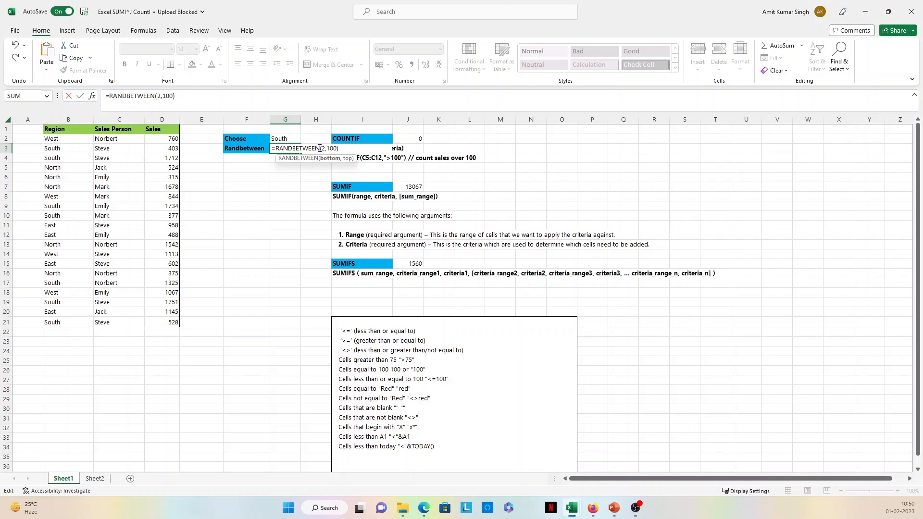
type("0")
key("ctrl+Return")
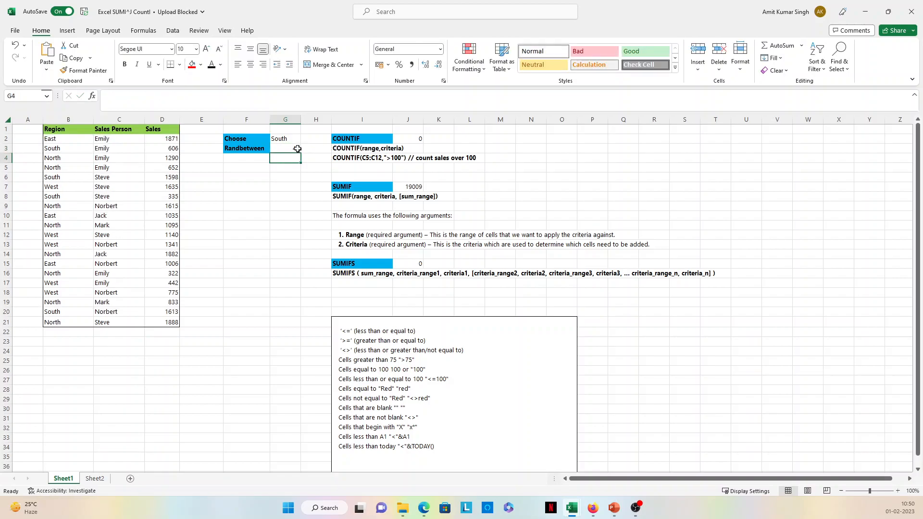
double_click(298, 149)
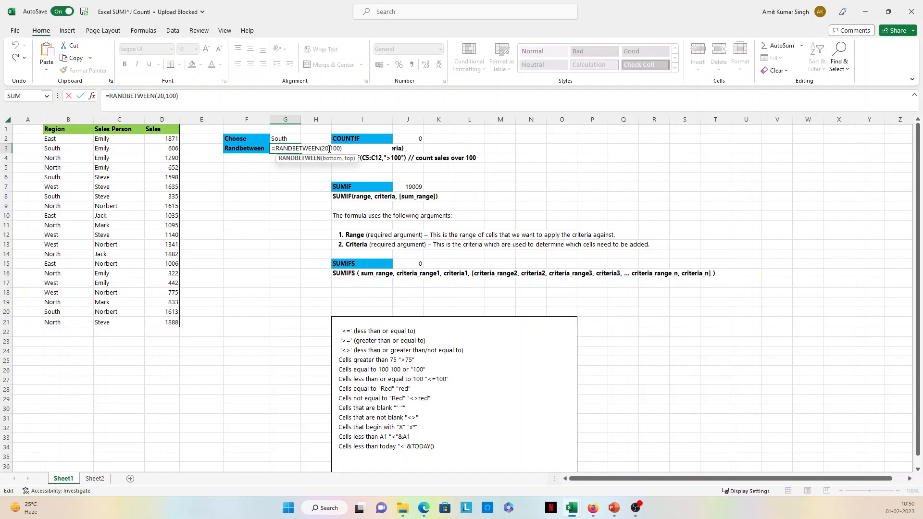
key("Return")
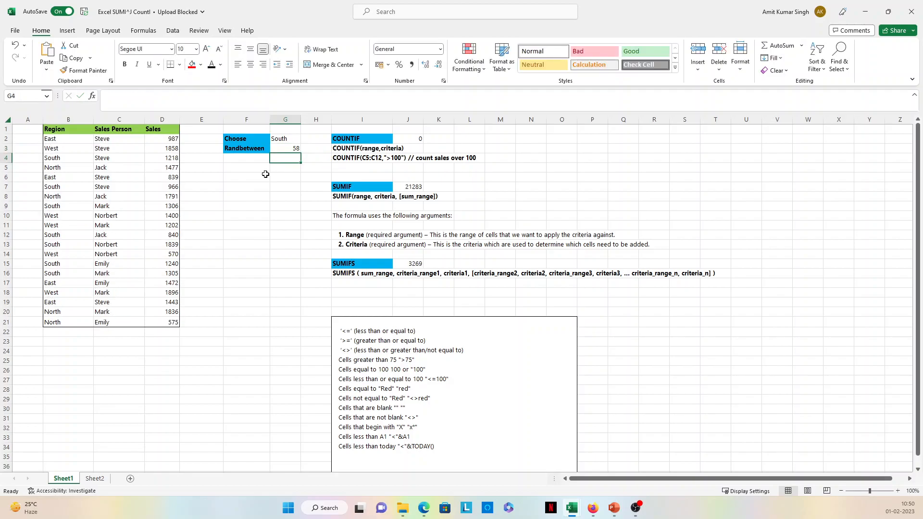
double_click(283, 139)
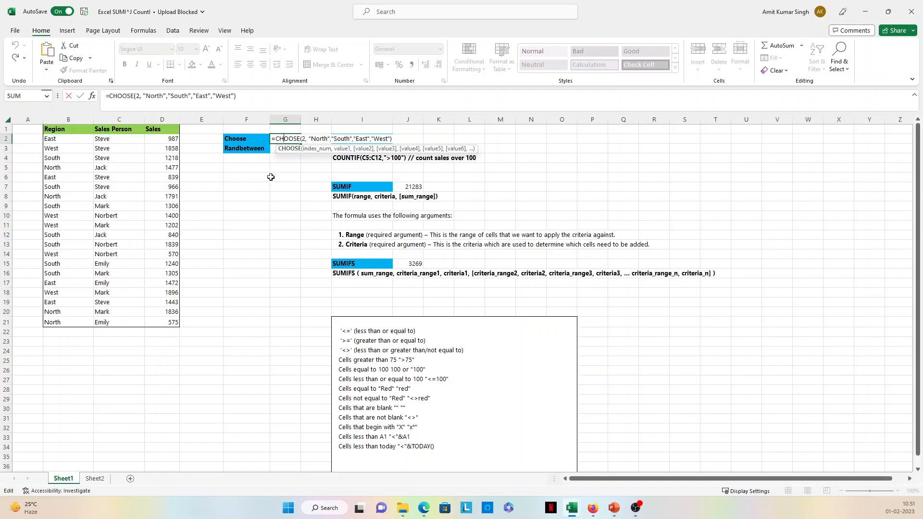
key("Return")
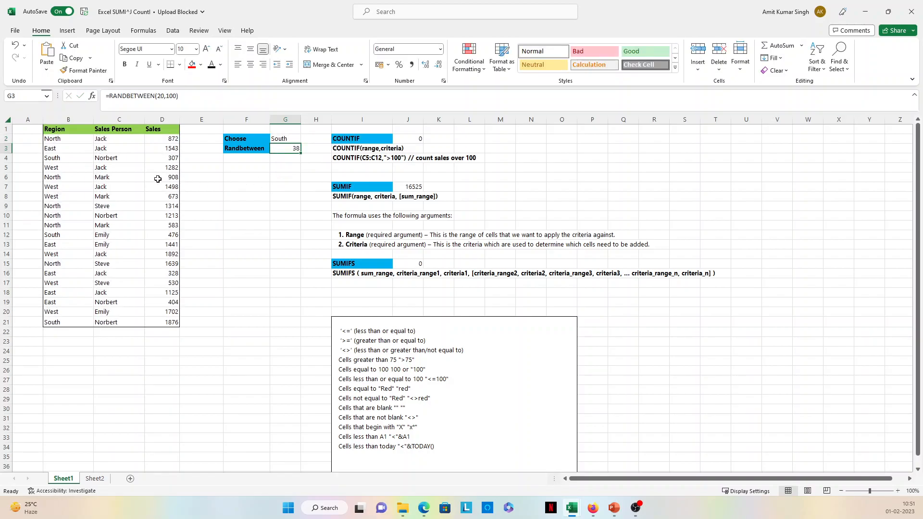
Step: Examine sample formulas across the Region, Sales Person and Sales columns of the data table
left_click(64, 140)
left_click(110, 150)
left_click(122, 206)
left_click(130, 245)
left_click(161, 178)
left_click(167, 139)
left_click(167, 188)
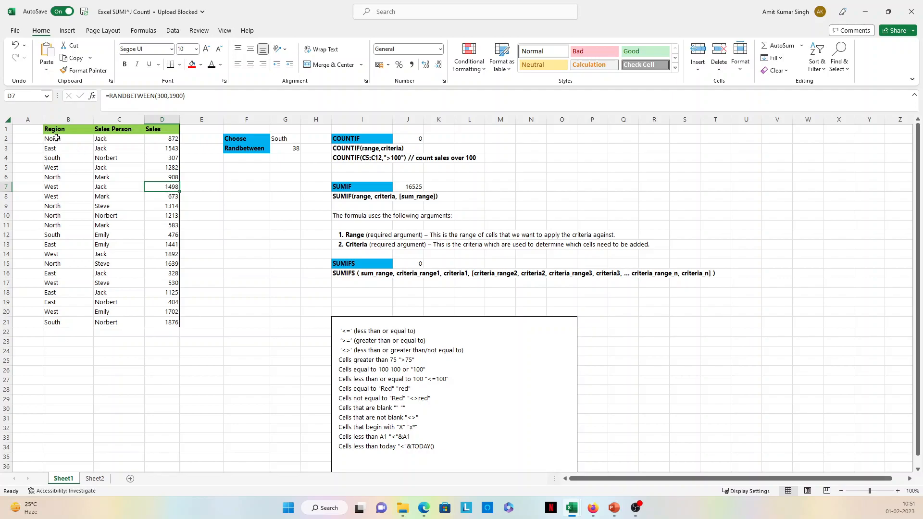
Step: Examine the Region column's nested CHOOSE and RANDBETWEEN formulas and compare them with the fixed index in G2's CHOOSE formula
left_click(57, 139)
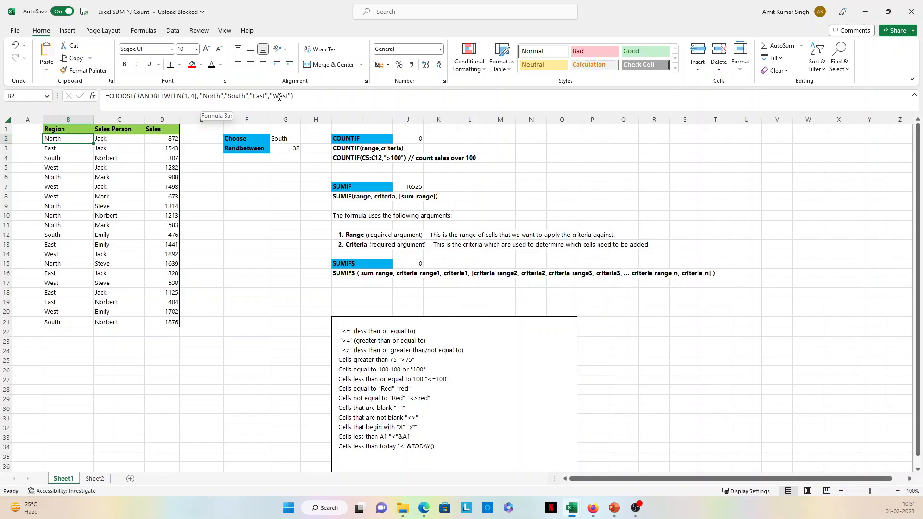
left_click(60, 169)
left_click(64, 217)
left_click(63, 264)
left_click(62, 301)
left_click(61, 147)
left_click(61, 167)
left_click(63, 196)
left_click(63, 234)
left_click(62, 158)
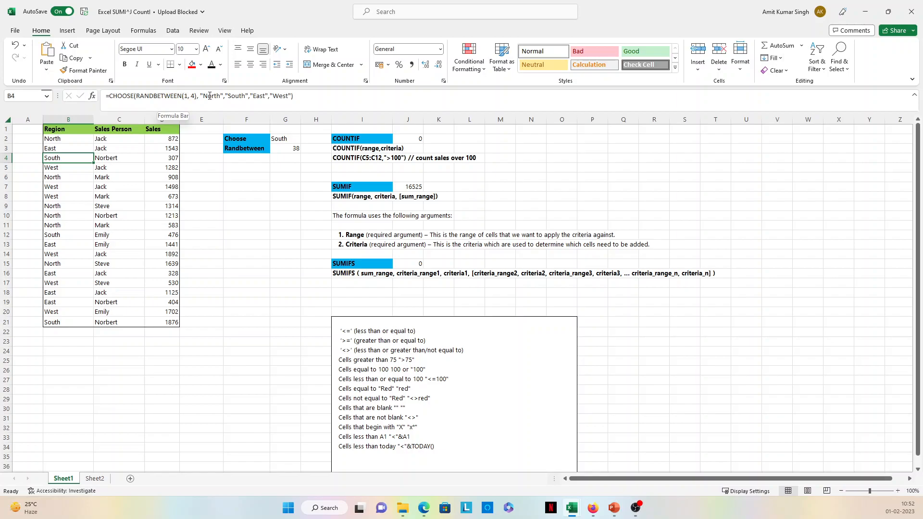
left_click(285, 140)
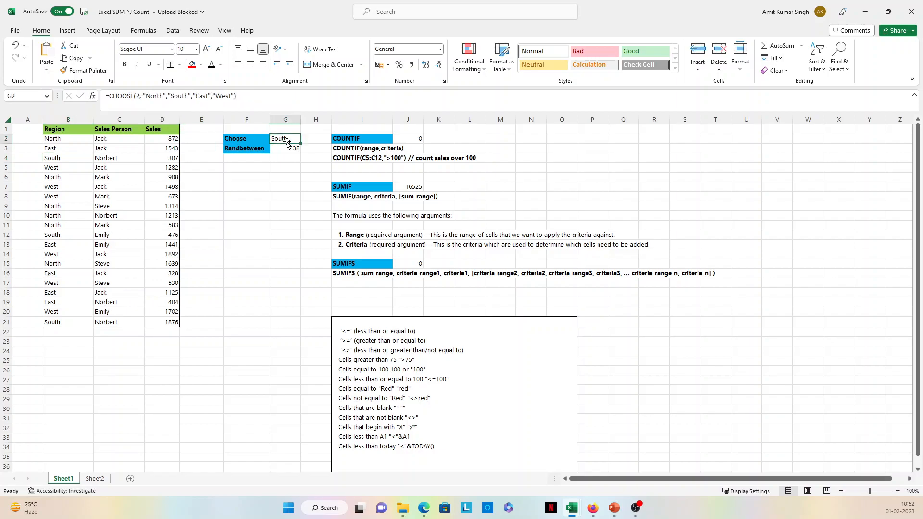
left_click(139, 96)
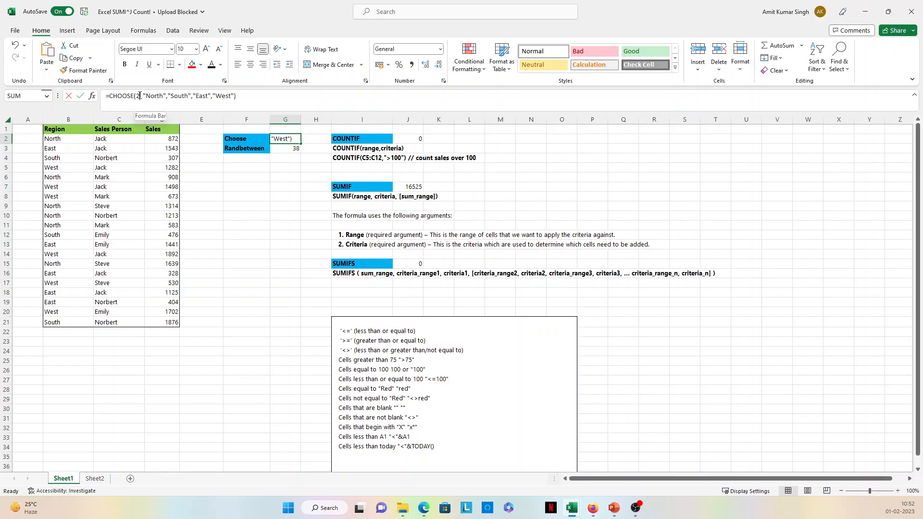
double_click(138, 95)
double_click(137, 95)
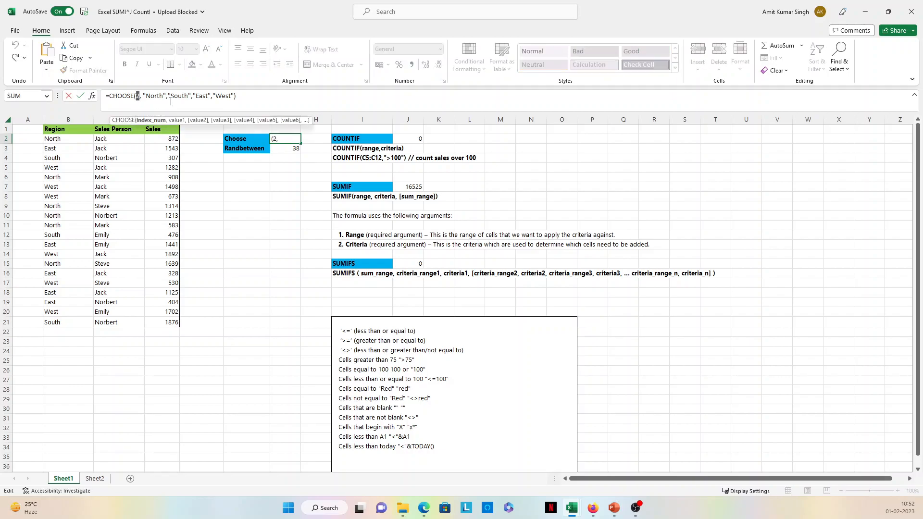
key("Return")
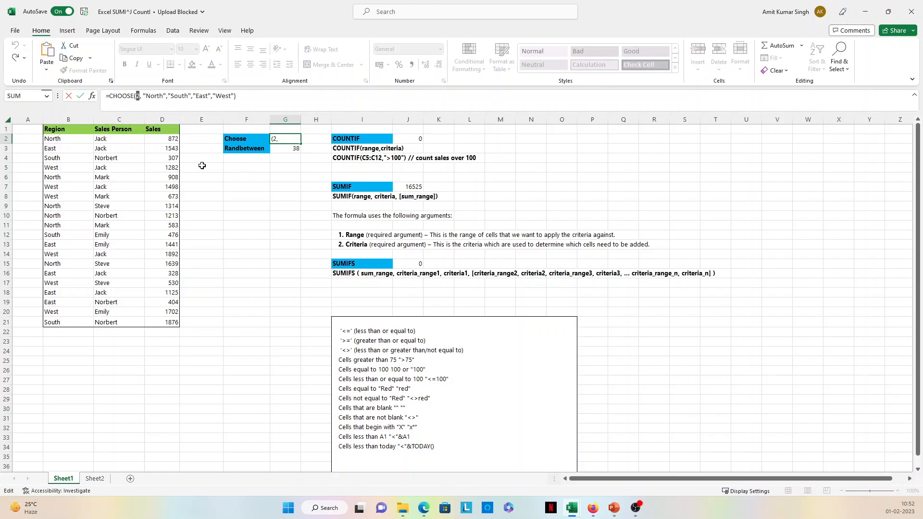
Step: Examine the CHOOSE and RANDBETWEEN formulas down the Sales Person column from C2 to C17
left_click(111, 142)
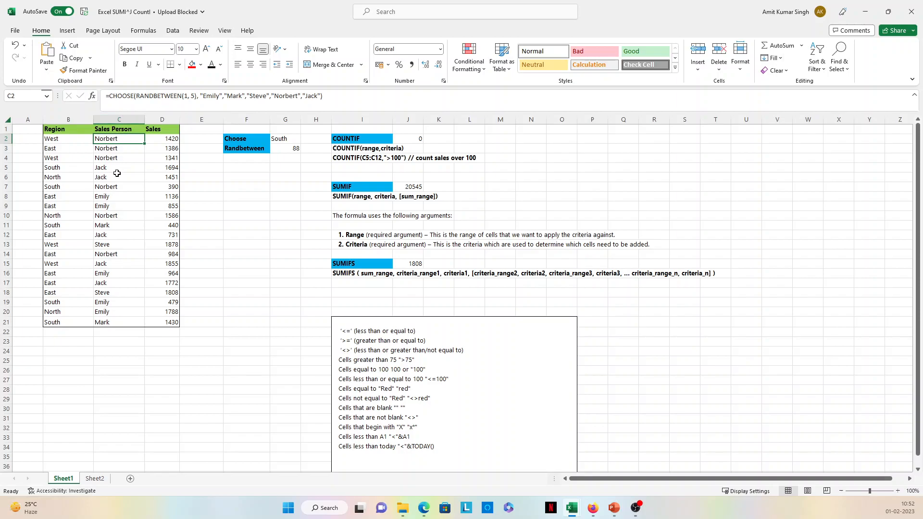
key("Down")
key("Down")
key("Down")
key("Down")
key("Down")
key("Down")
key("Down")
key("Down")
key("Down")
key("Down")
key("Down")
key("Down")
key("Down")
key("Down")
key("Down")
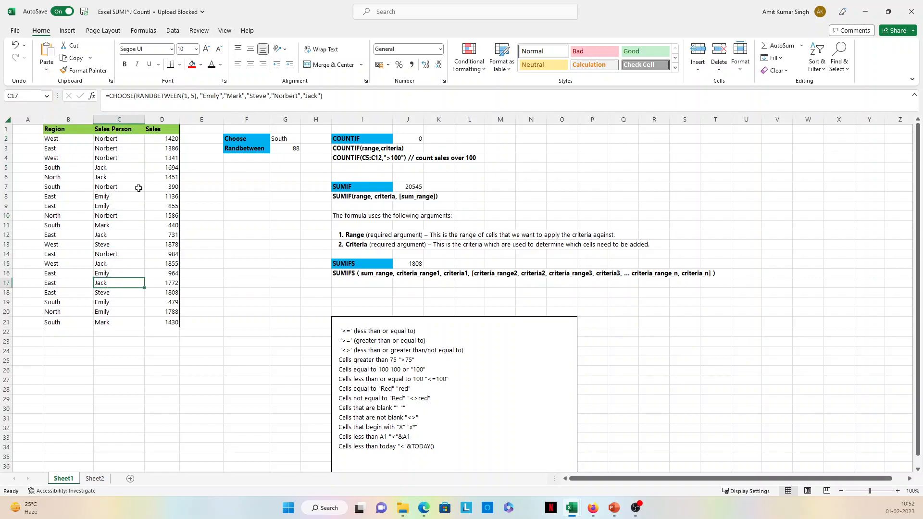
Step: Examine the RANDBETWEEN formulas in the Sales column and the SUMIF and COUNTIF result cells
left_click(165, 141)
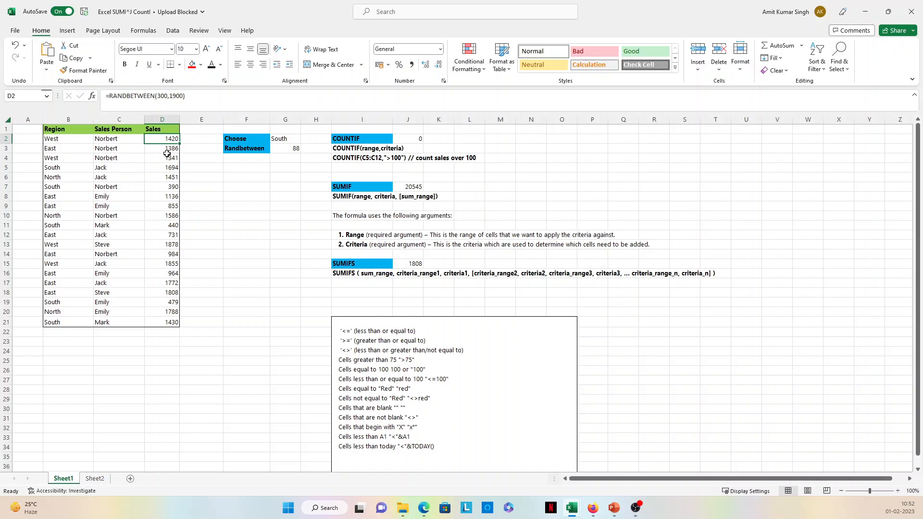
left_click(169, 186)
left_click(162, 215)
left_click(159, 236)
left_click(163, 301)
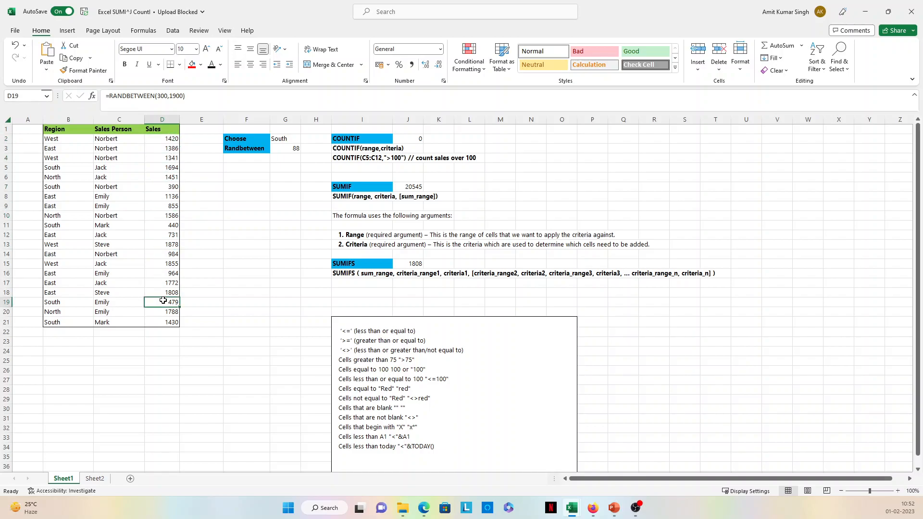
left_click(118, 166)
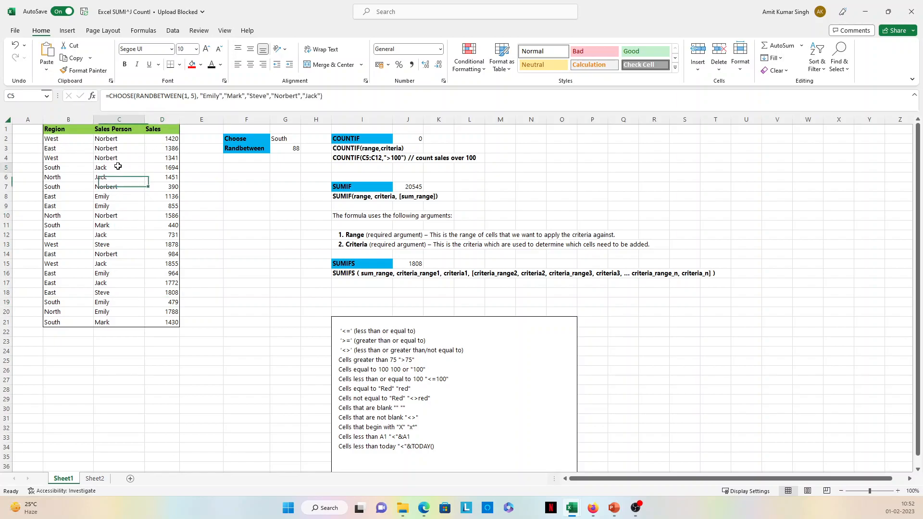
left_click(414, 188)
left_click(413, 138)
Step: Replace the formulas in B2:D21 with static values by copying the range and pasting values in place
left_click_drag(50, 139, 164, 313)
right_click(115, 260)
key("Escape")
mouse_move(53, 139)
left_mouse_down()
mouse_move(133, 150)
mouse_move(166, 323)
mouse_move(55, 143)
left_mouse_up()
right_click(54, 143)
left_click(72, 181)
right_click(54, 142)
left_click(96, 208)
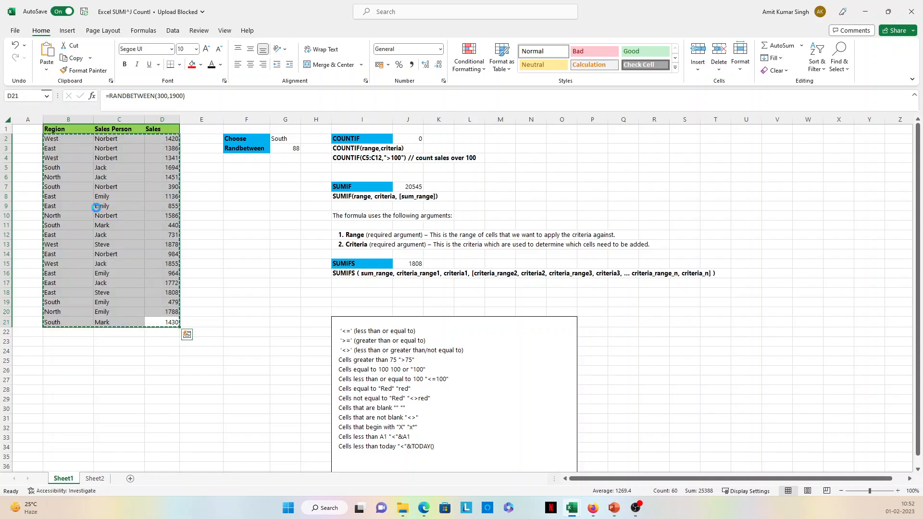
left_click(97, 152)
left_click(72, 197)
left_click(120, 187)
left_click(174, 189)
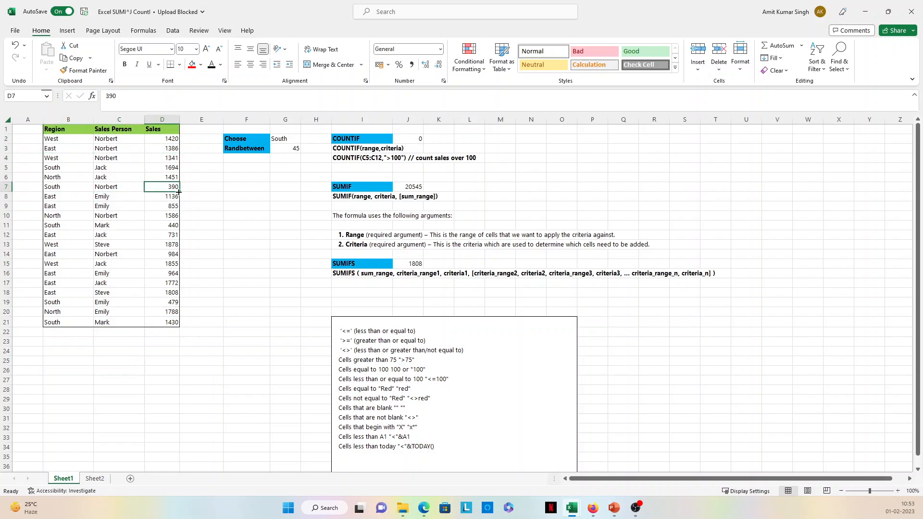
Step: Change the criterion of the COUNTIF formula in J2 to "=1420"
left_click(417, 138)
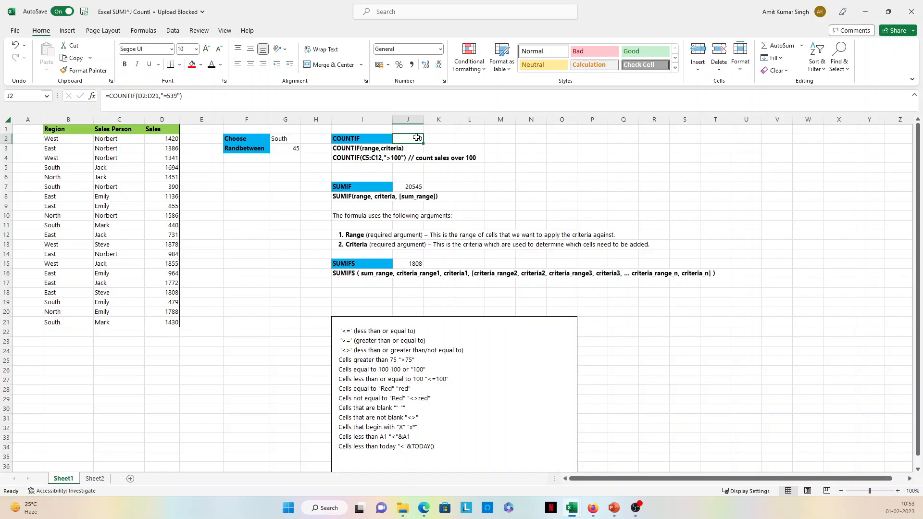
left_click(374, 137)
left_click(418, 138)
double_click(417, 138)
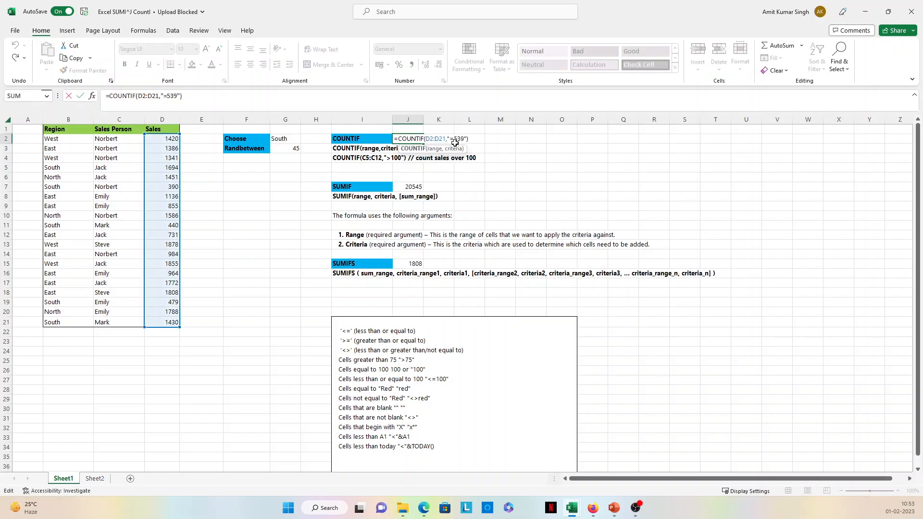
left_click_drag(454, 139, 462, 139)
type("1420")
key("Return")
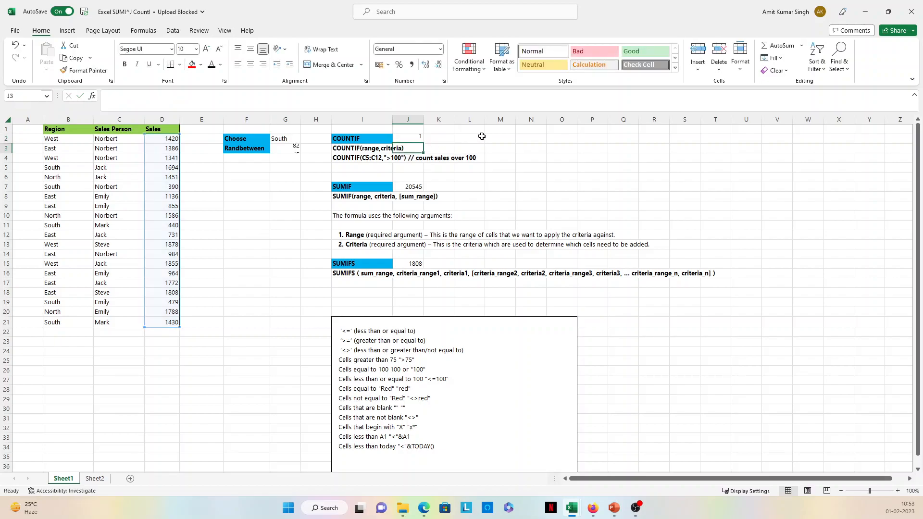
Step: Change the comparison operator in J2's COUNTIF criterion to greater than, making it ">1420"
left_click(420, 141)
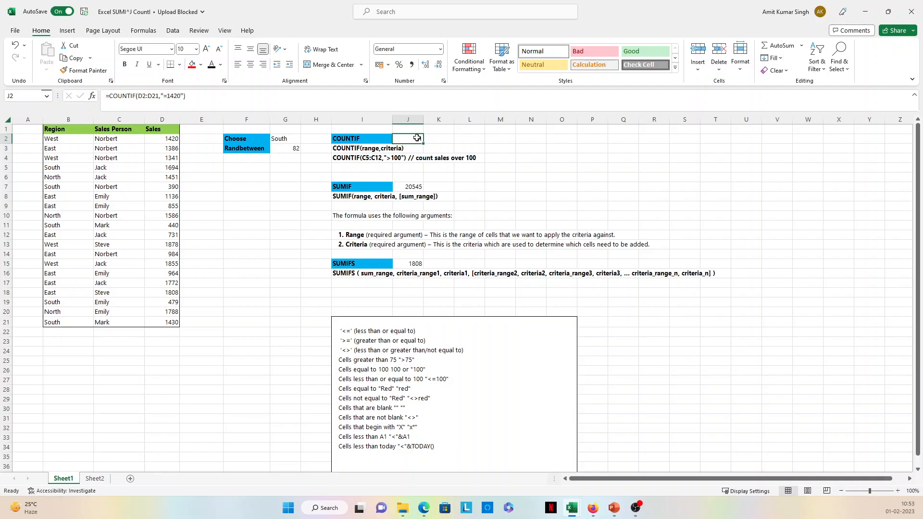
double_click(424, 141)
left_click(459, 139)
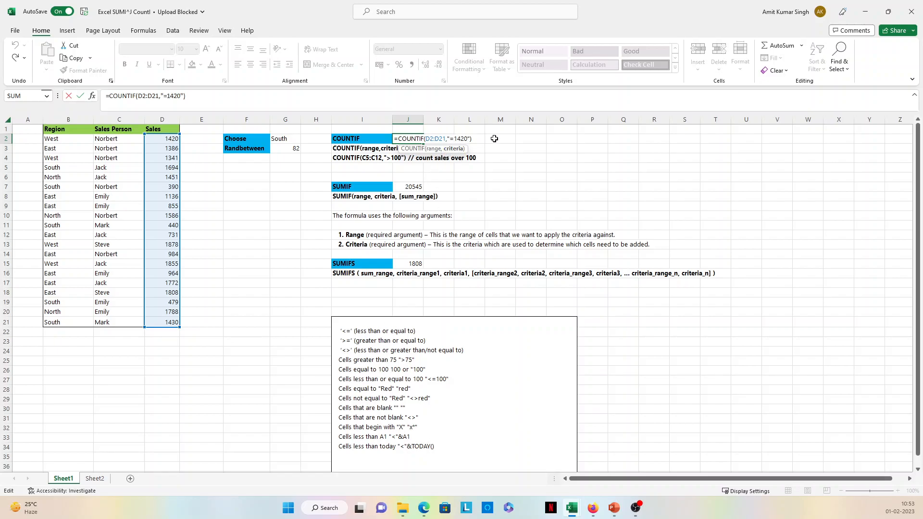
key("Delete")
type(">")
key("Return")
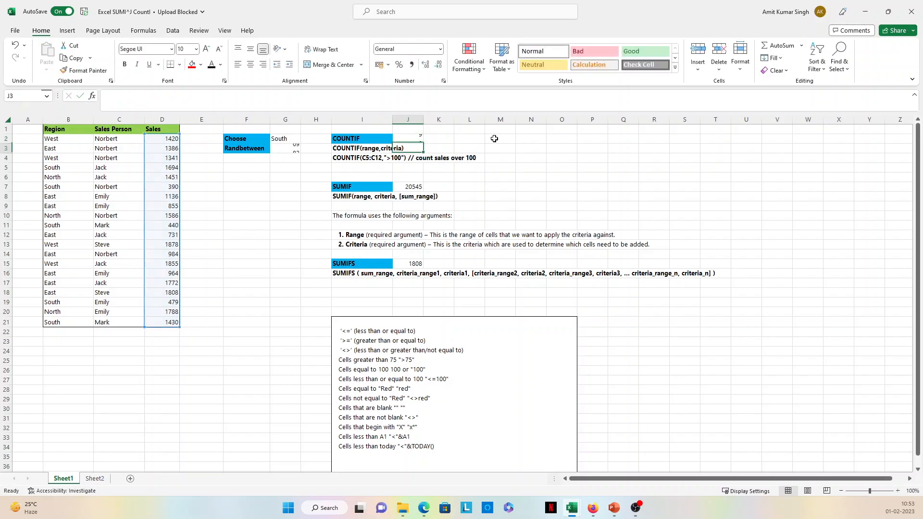
left_click(419, 138)
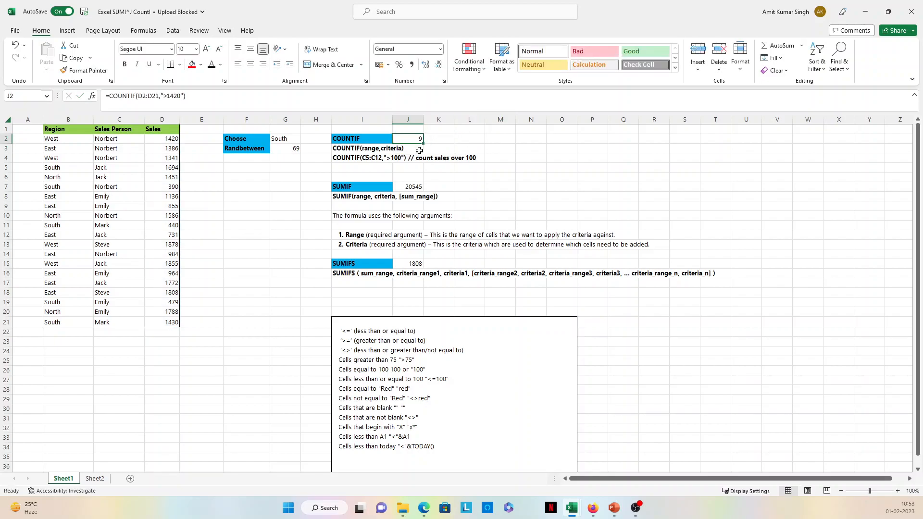
Step: Set the criterion of the COUNTIF formula in J2 to ">1500"
double_click(419, 138)
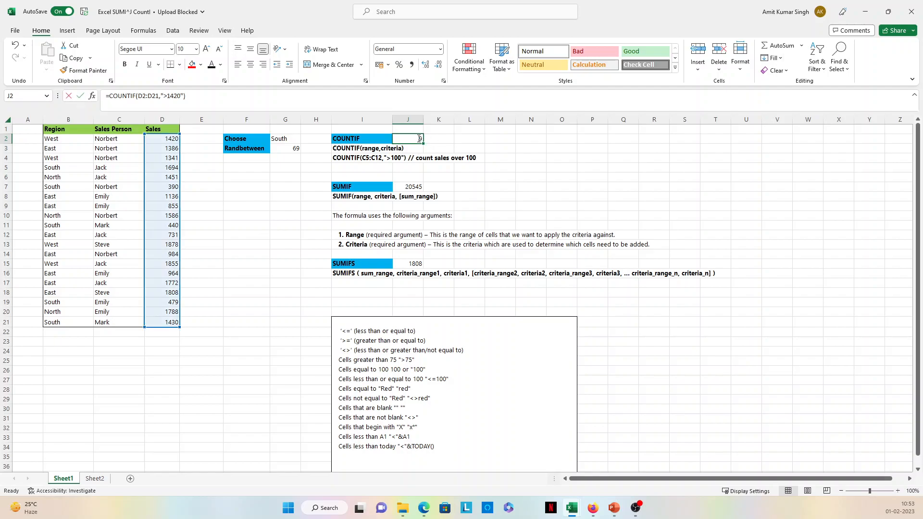
left_click_drag(468, 139, 453, 134)
type("1500")
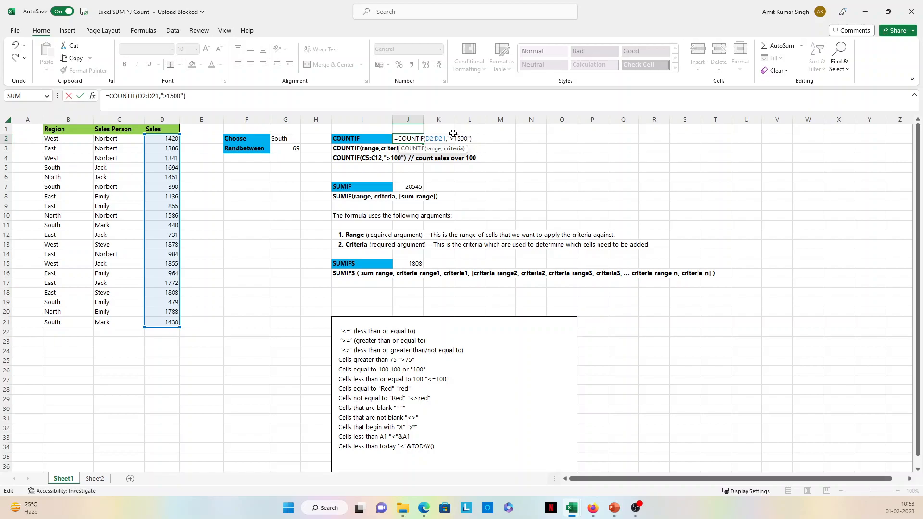
key("Return")
left_click(421, 141)
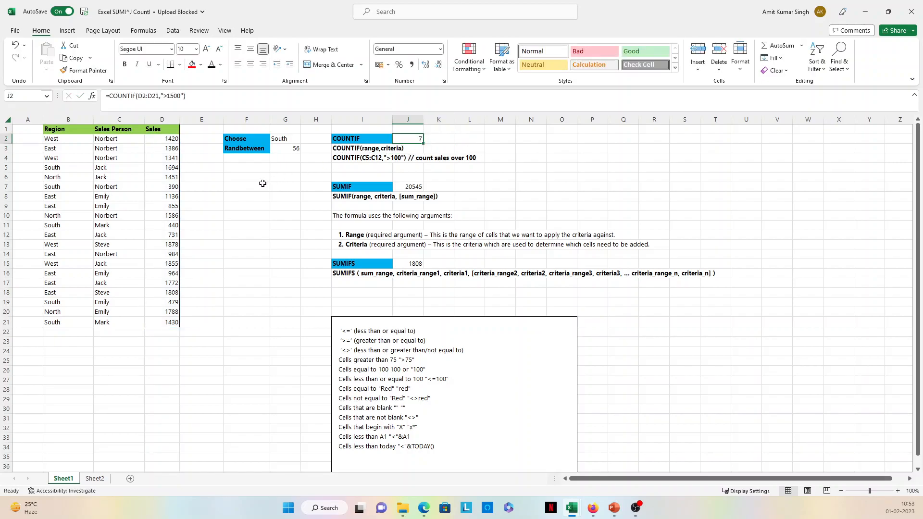
Step: Check the individual entries in the Sales column that are greater than 1500 against the COUNTIF result
left_click(173, 167)
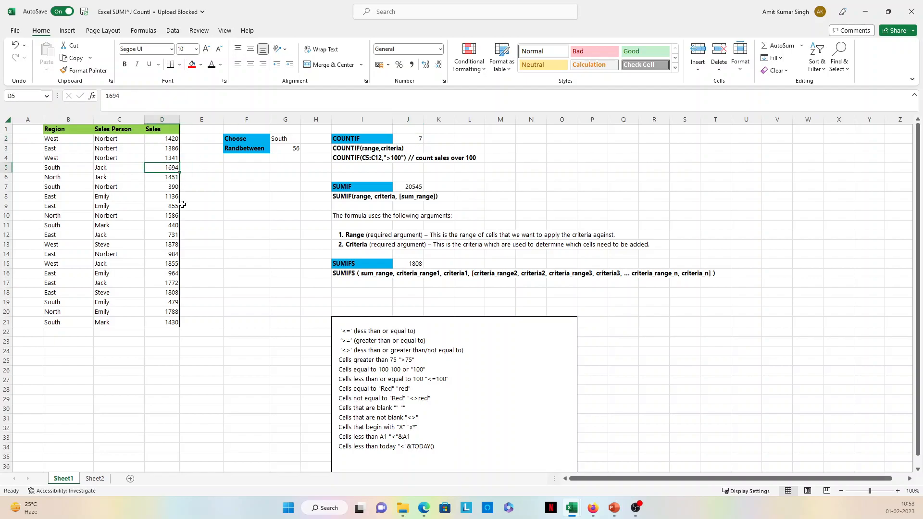
left_click(174, 224)
left_click(173, 245)
left_click(174, 264)
left_click(174, 283)
left_click(174, 292)
left_click(175, 312)
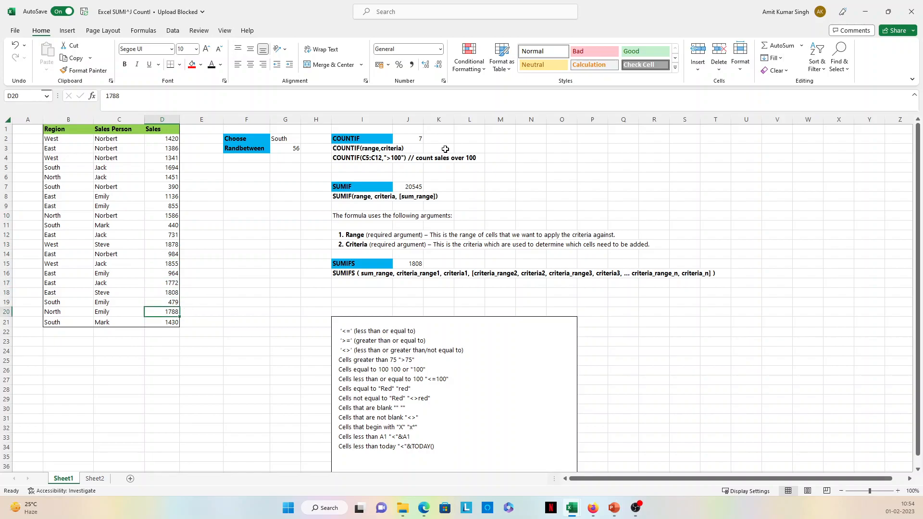
Step: Review the COUNTIF formula in J2 together with the syntax notes below its label
left_click(378, 138)
left_click(416, 138)
double_click(416, 138)
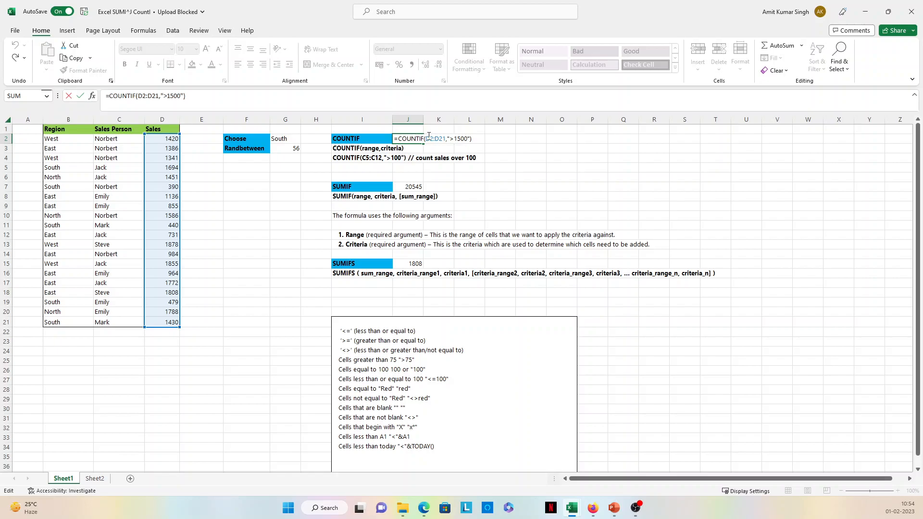
key("Return")
left_click(411, 139)
left_click(385, 158)
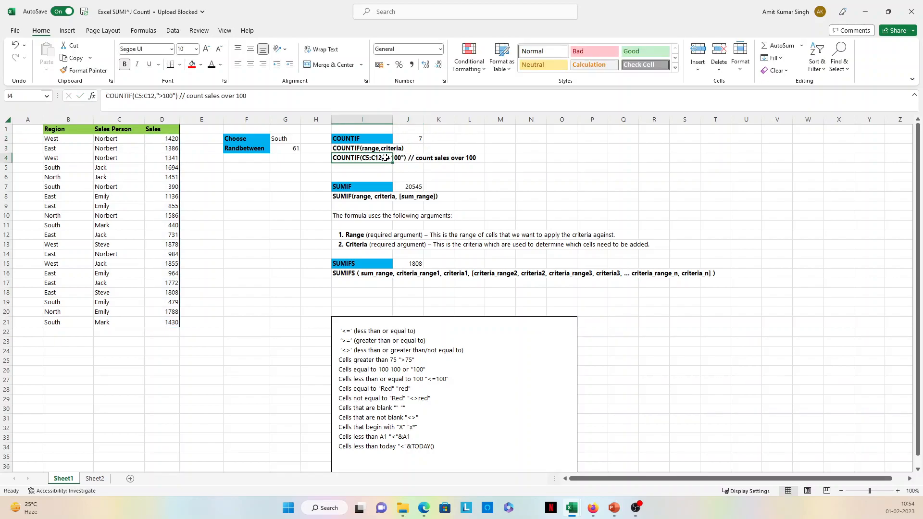
left_click(365, 141)
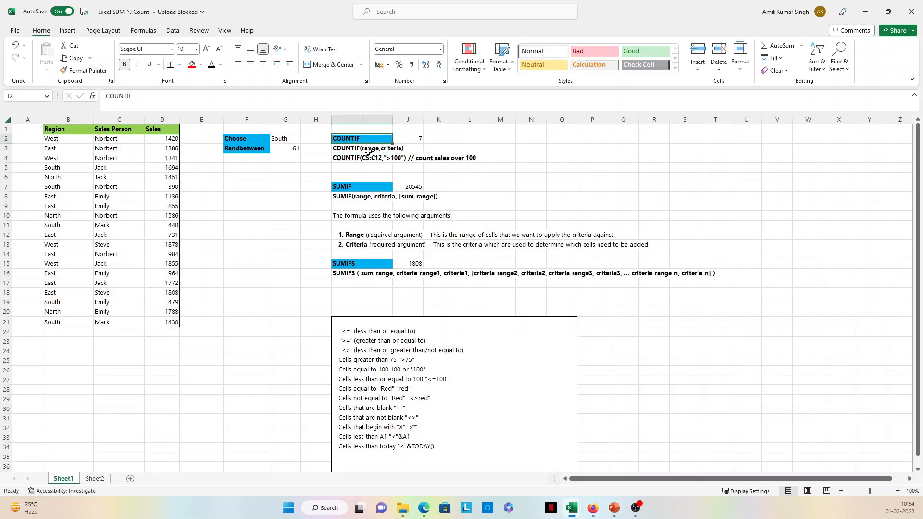
Step: Replace the range in J2's COUNTIF formula with the Sales Person cells C2:C21
double_click(413, 138)
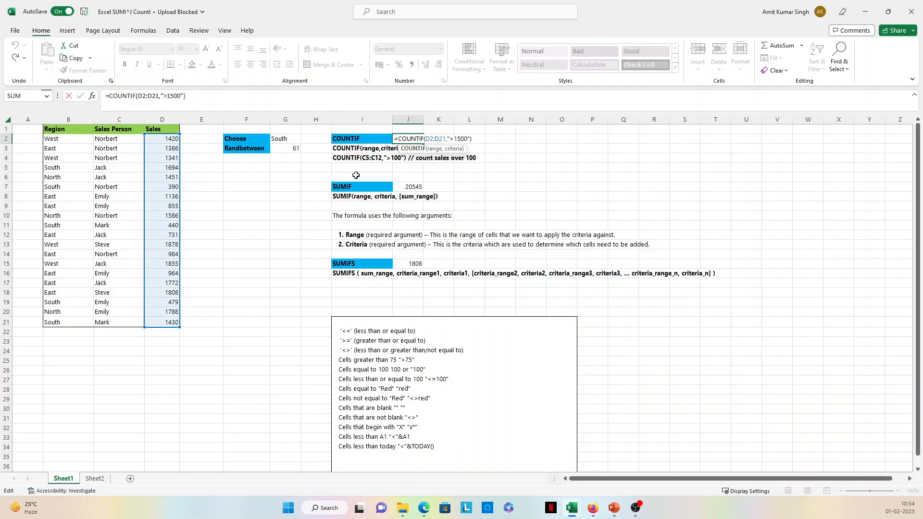
left_click_drag(447, 139, 425, 139)
key("BackSpace")
left_click_drag(115, 139, 119, 322)
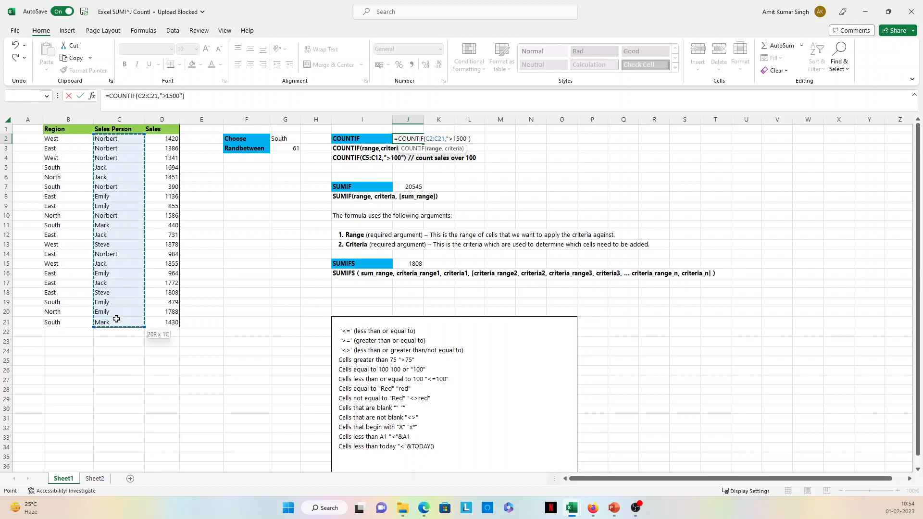
Step: Change J2's COUNTIF criterion to an equals match on the sales person's name found in C5
left_click(456, 139)
key("BackSpace")
type("=")
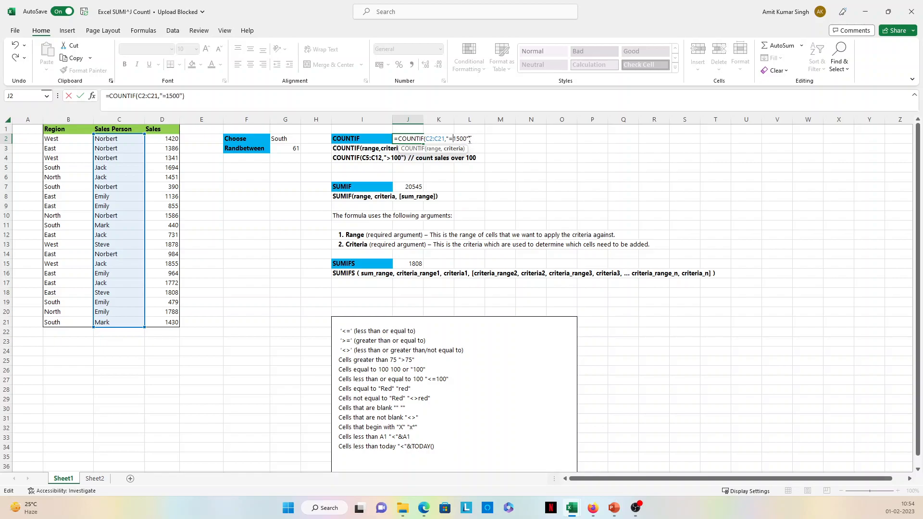
left_click_drag(468, 139, 453, 139)
type("Jack")
key("Return")
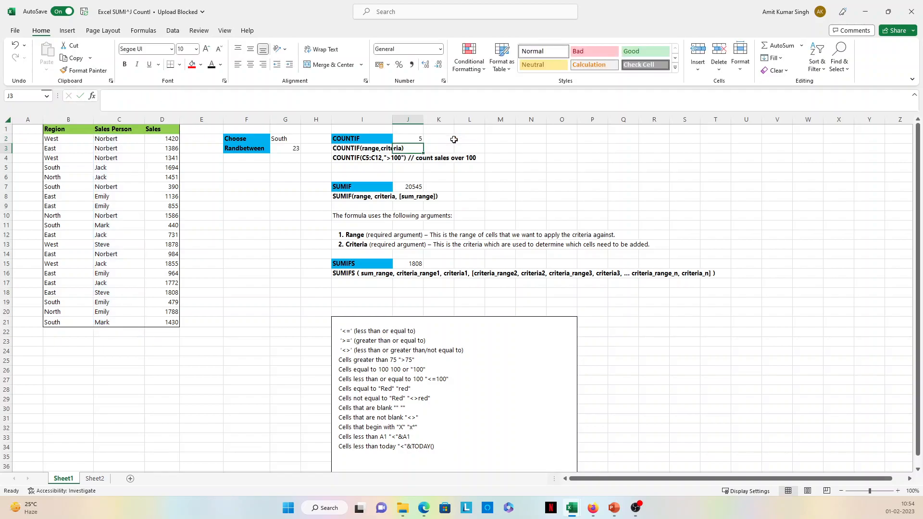
left_click(407, 141)
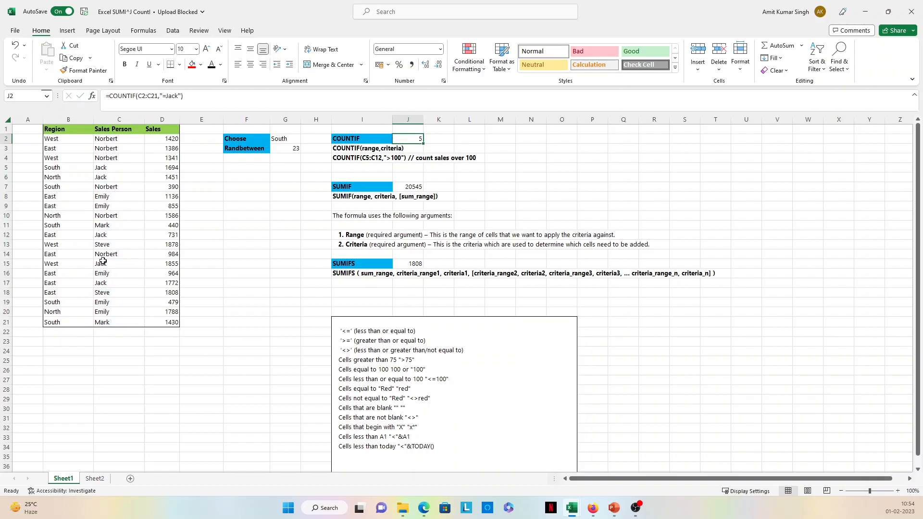
Step: Check the matching names in the Sales Person column against the COUNTIF result
left_click_drag(110, 167, 109, 177)
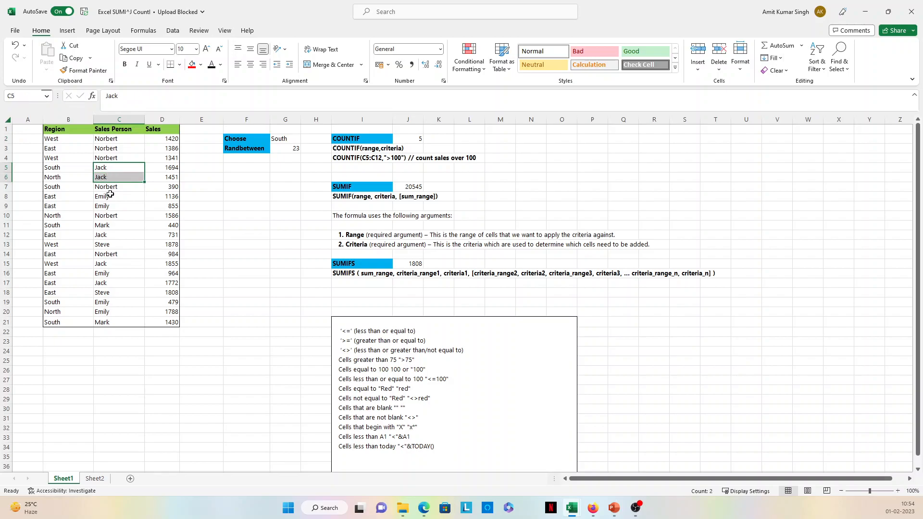
left_click(106, 235)
left_click(107, 264)
left_click(104, 284)
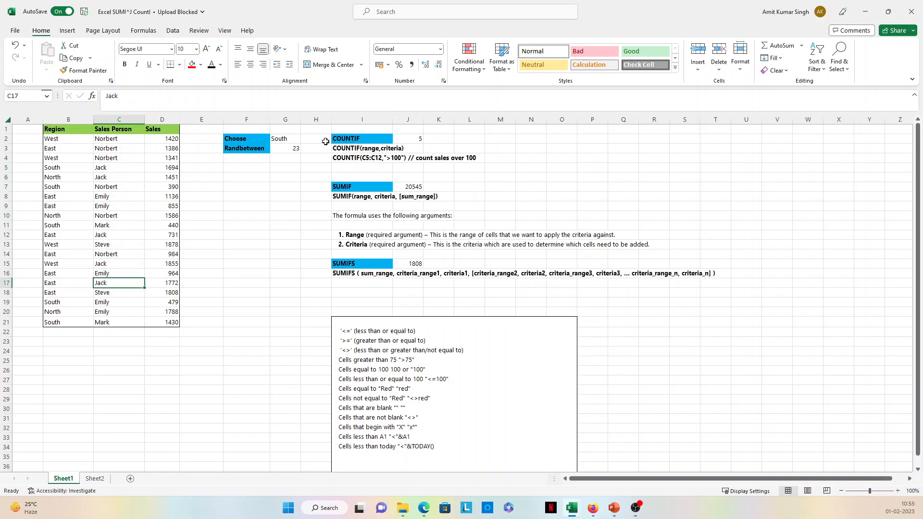
left_click_drag(126, 152, 127, 158)
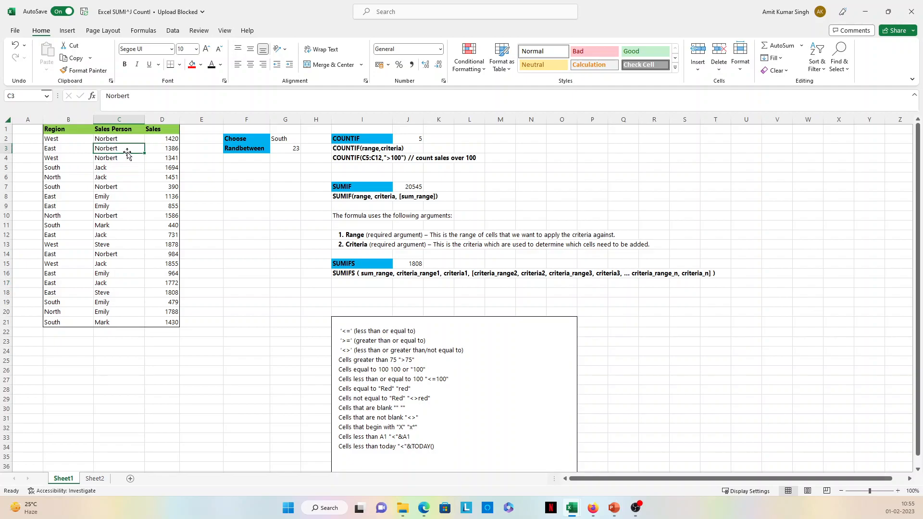
Step: Examine the range and criterion of the SUMIF formula in J7 and its syntax note
left_click(366, 189)
left_click(409, 187)
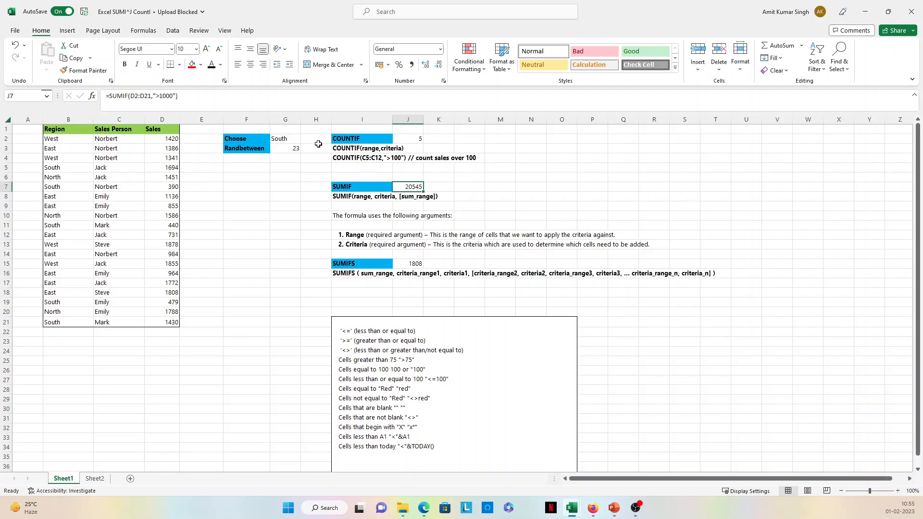
left_click_drag(153, 96, 176, 96)
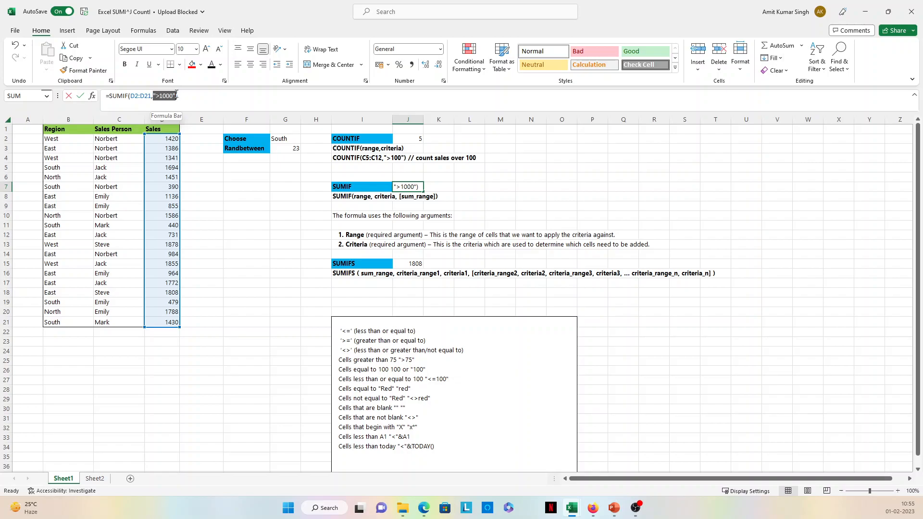
left_click_drag(177, 96, 176, 95)
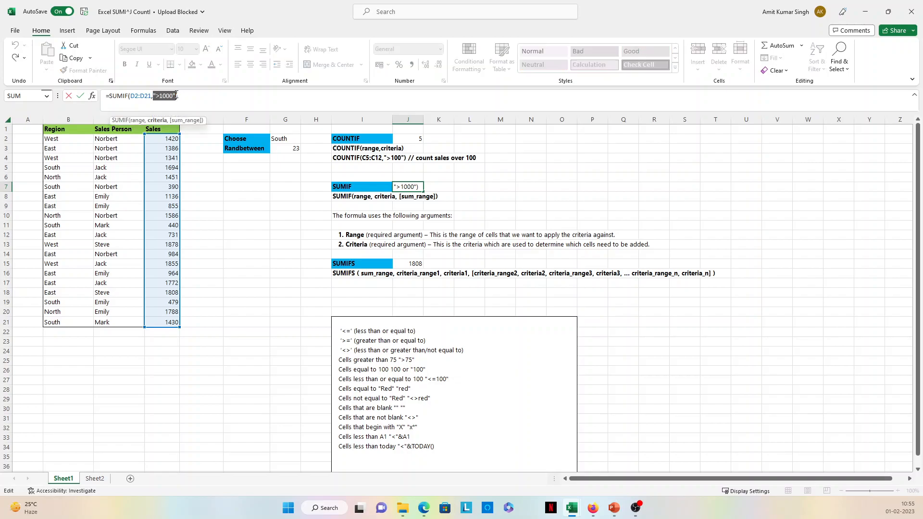
key("Return")
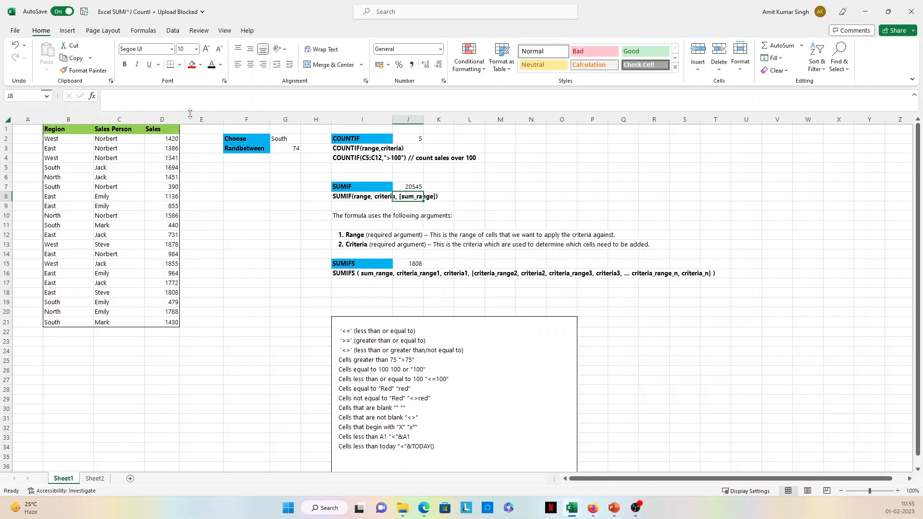
left_click(361, 197)
Step: Examine the sum range, criteria ranges and criteria of the SUMIFS formula in J15
left_click(360, 261)
left_click(414, 263)
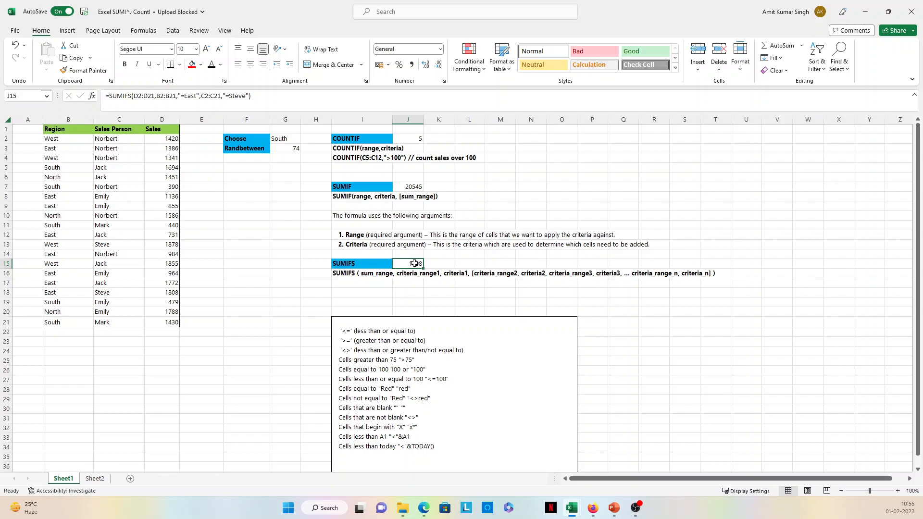
double_click(415, 263)
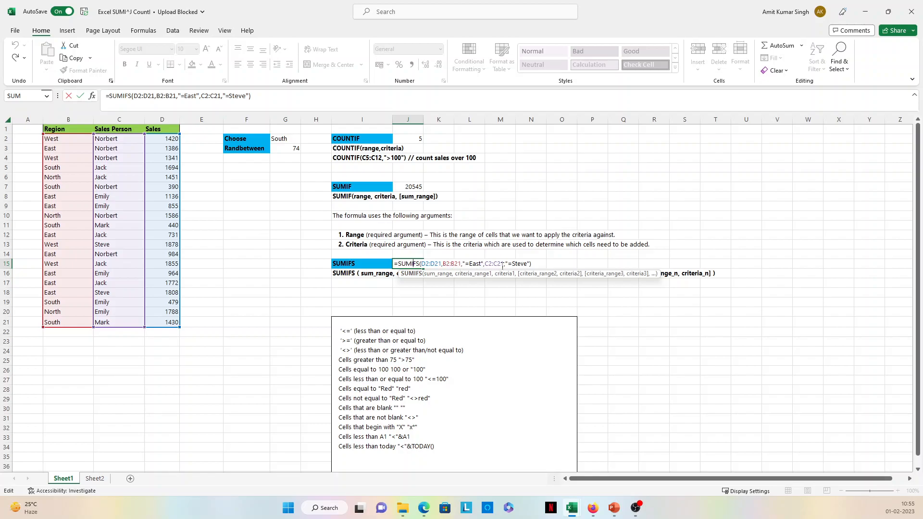
left_click(472, 263)
left_click(494, 264)
Step: Add a third condition to the SUMIFS formula in J15, using range D2:D21 with criterion "<500"
left_click(516, 264)
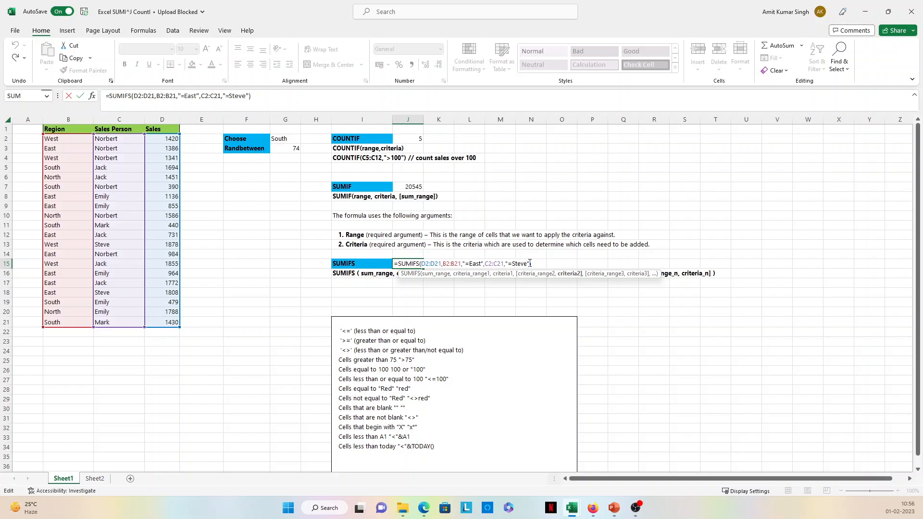
type(",")
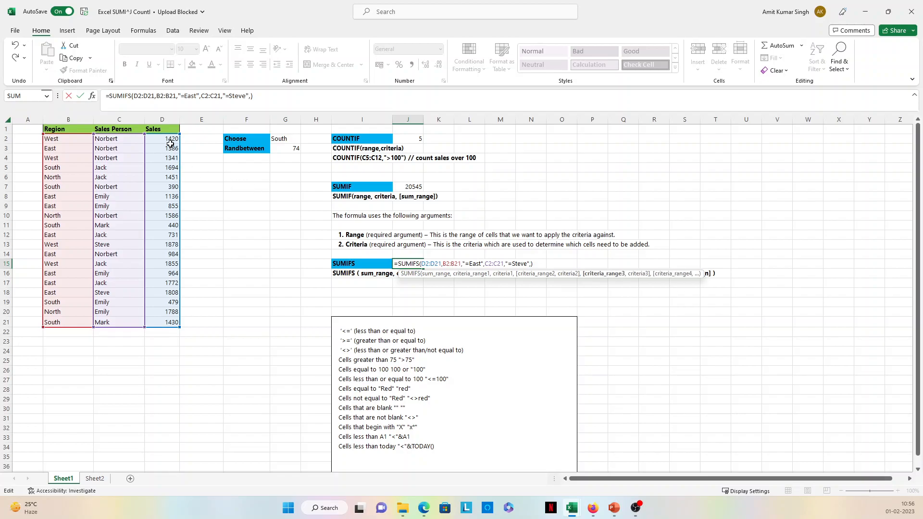
left_click_drag(170, 138, 164, 318)
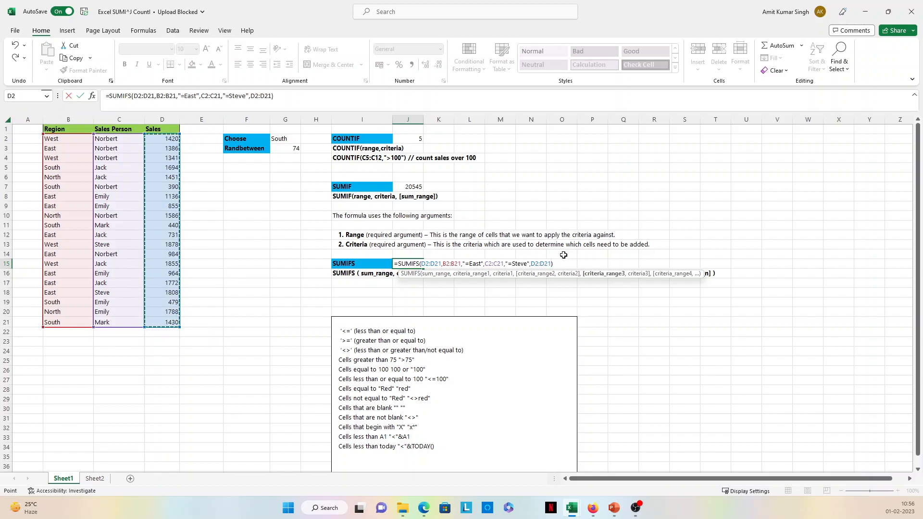
type(",")
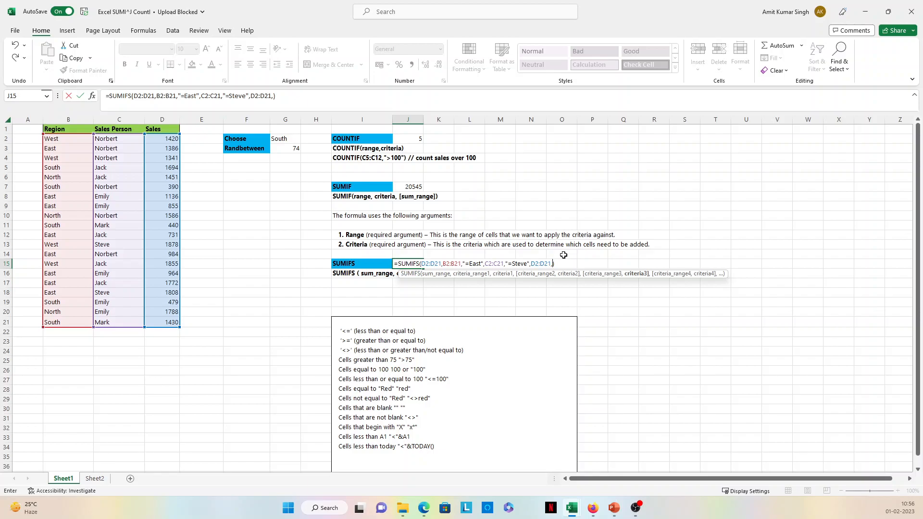
type("\"<500\"")
key("Return")
left_click(417, 264)
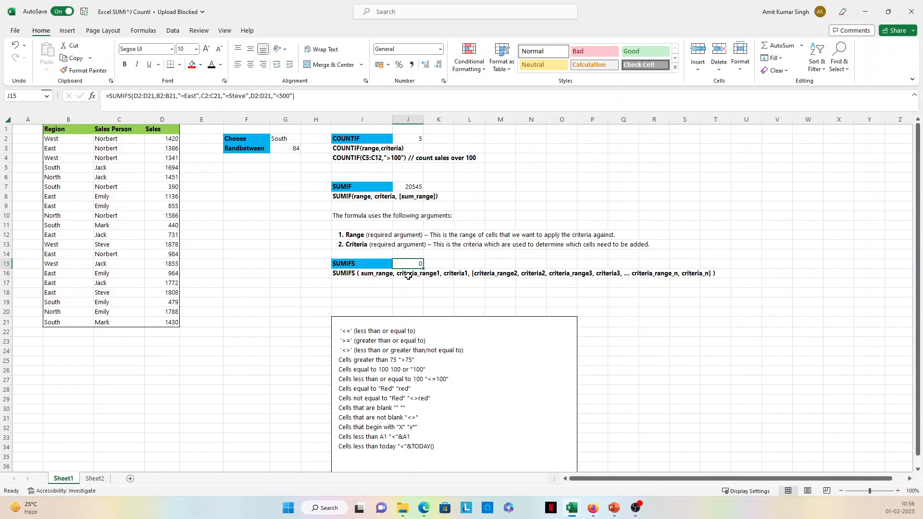
Step: Change the region criterion in J15's SUMIFS formula to "=South"
double_click(417, 264)
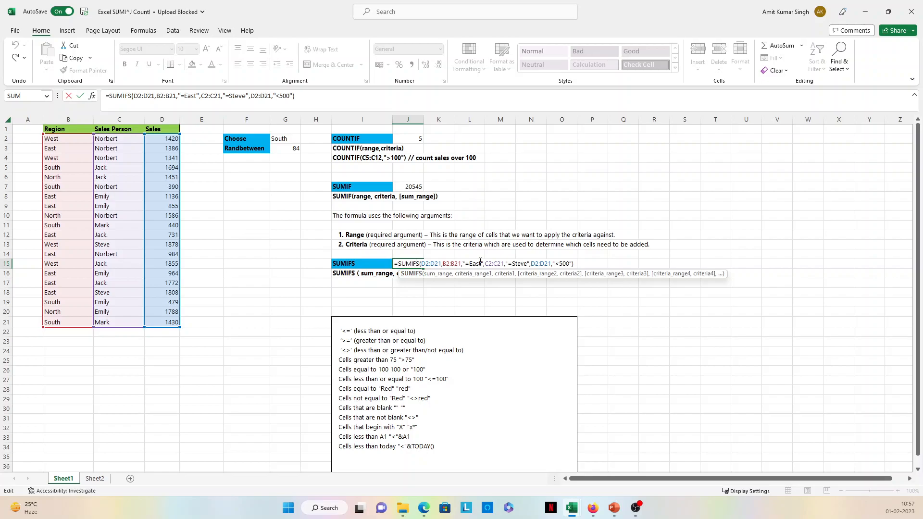
left_click_drag(481, 264, 470, 264)
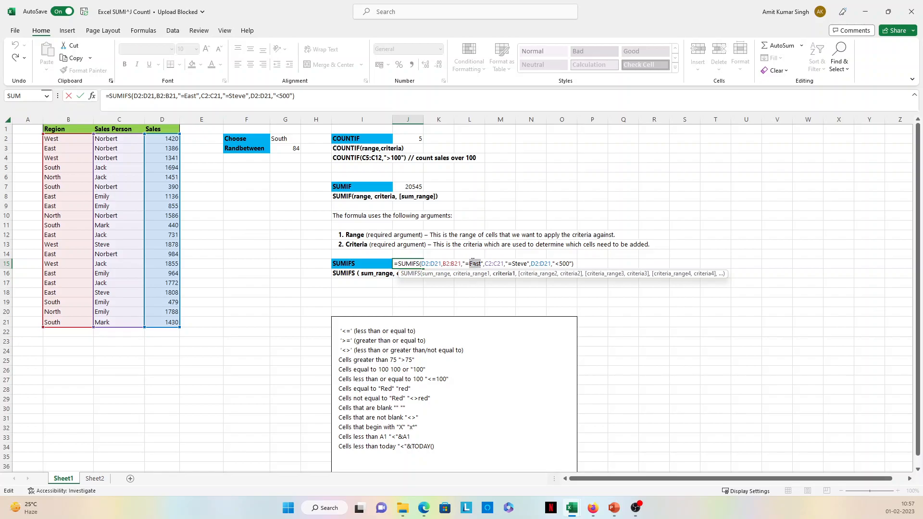
type("South")
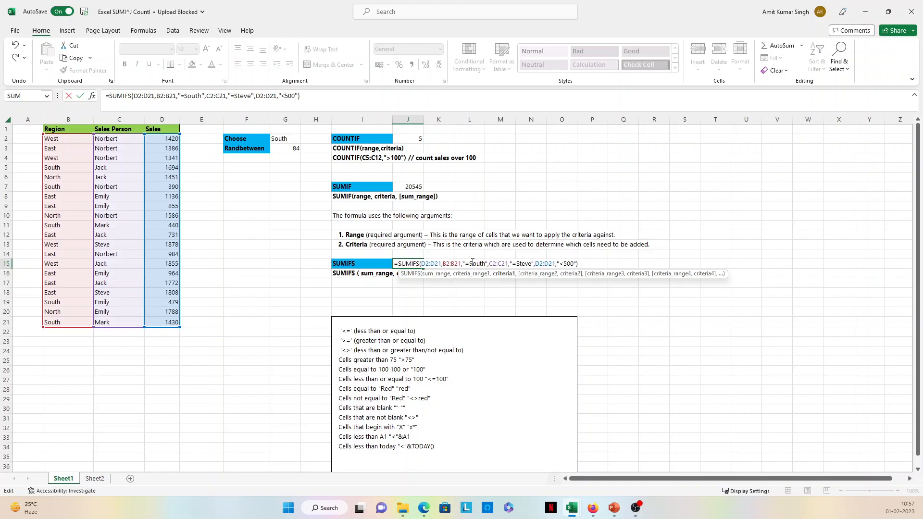
key("Return")
Step: Change the Sales Person criterion in J15's SUMIFS formula to match the name found in C11
double_click(410, 263)
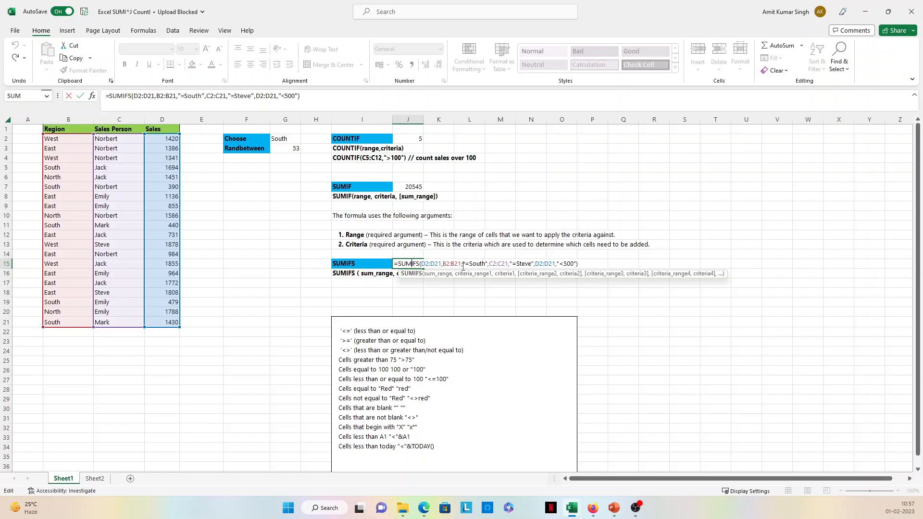
left_click_drag(531, 264, 517, 264)
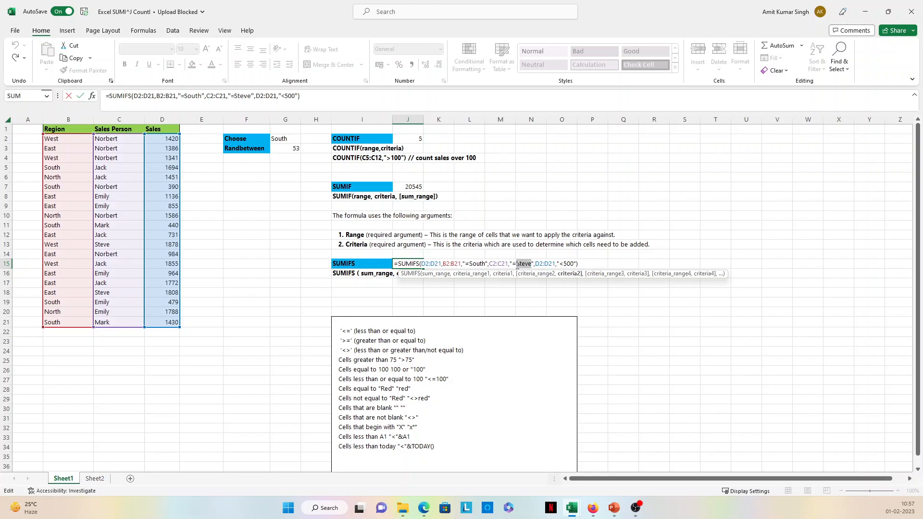
type("mark")
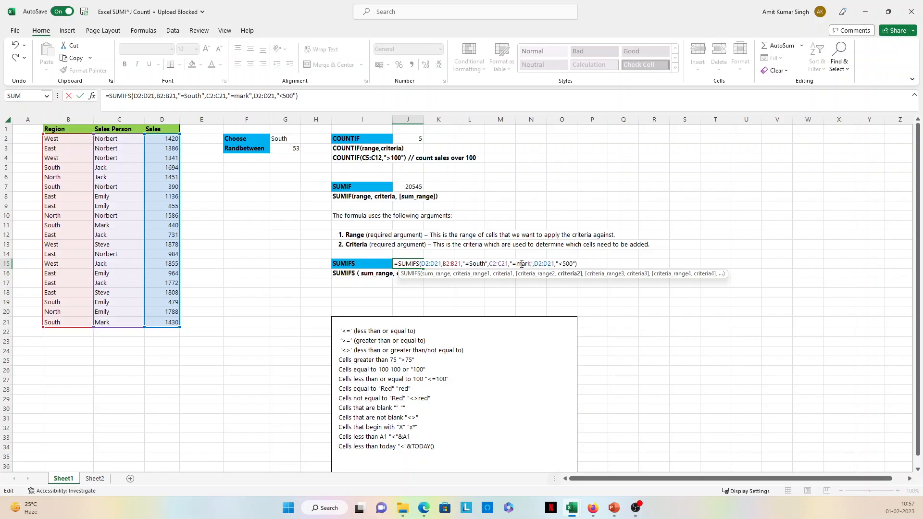
key("Return")
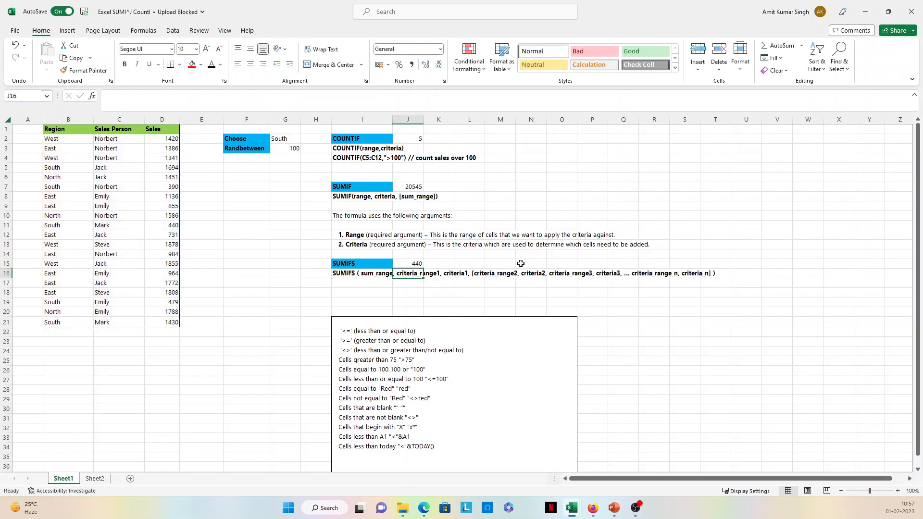
left_click(416, 262)
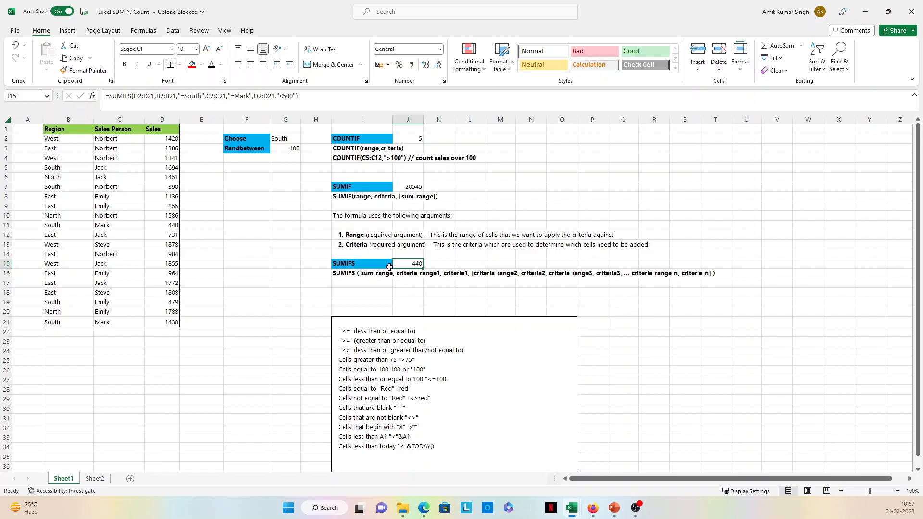
Step: Review the criteria of the SUMIFS formula in J15 and fill the matching record in B11:D11 with red
double_click(413, 265)
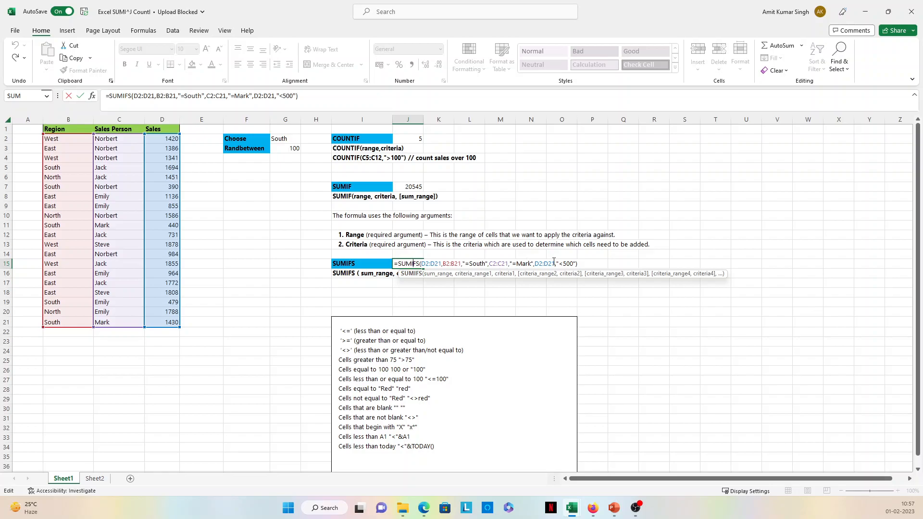
key("Escape")
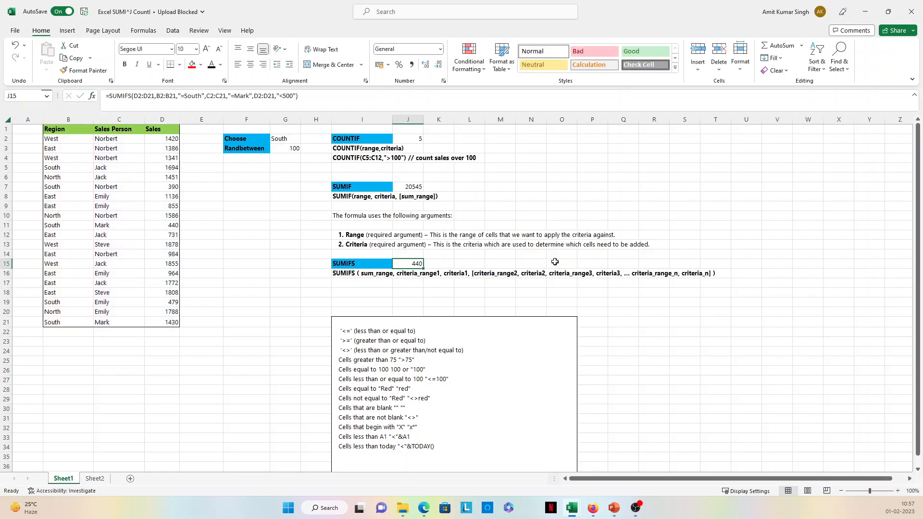
left_click(177, 229)
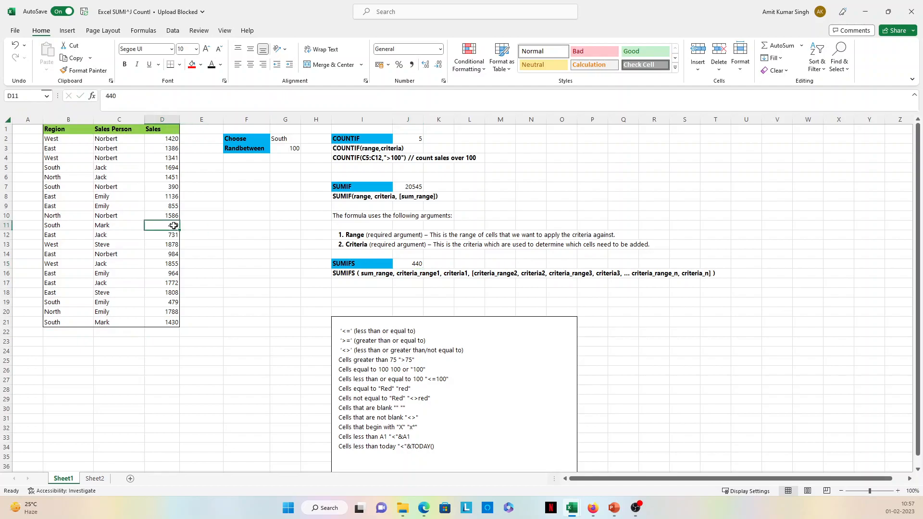
left_click_drag(58, 227, 173, 227)
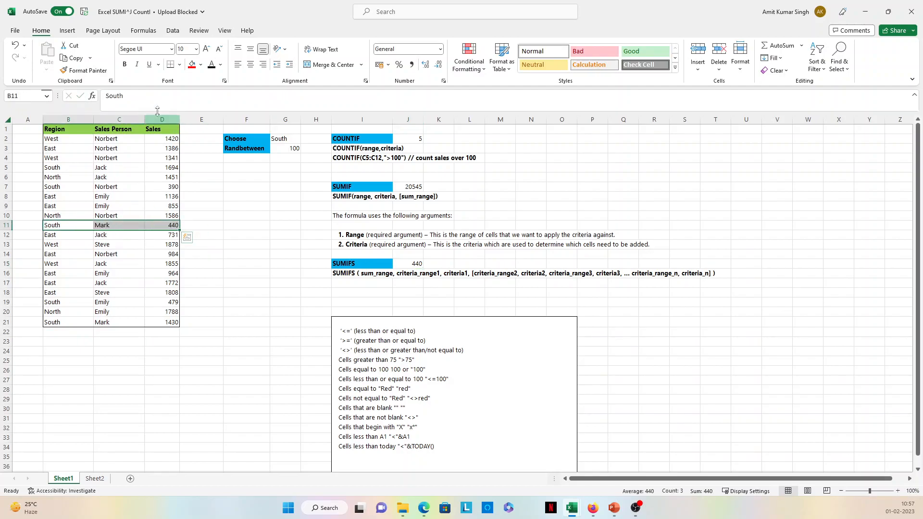
left_click(193, 67)
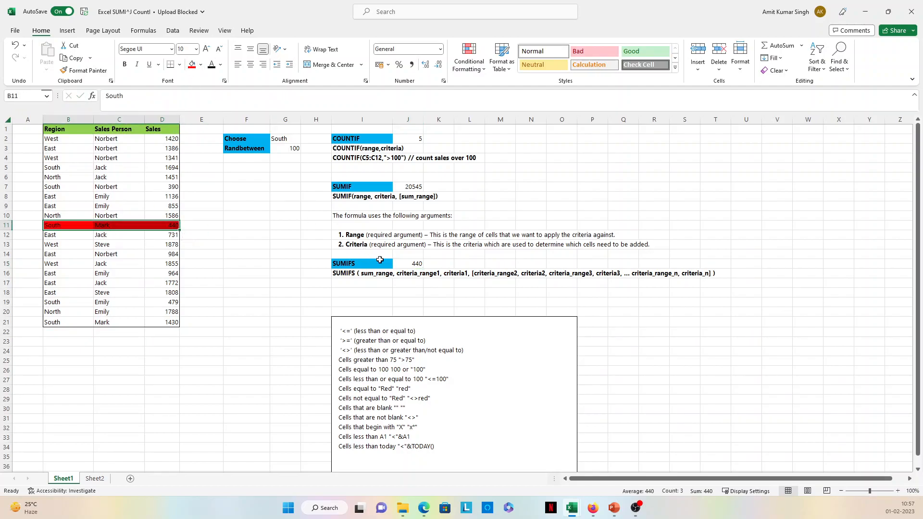
left_click(332, 255)
left_click(373, 264)
left_click(407, 264)
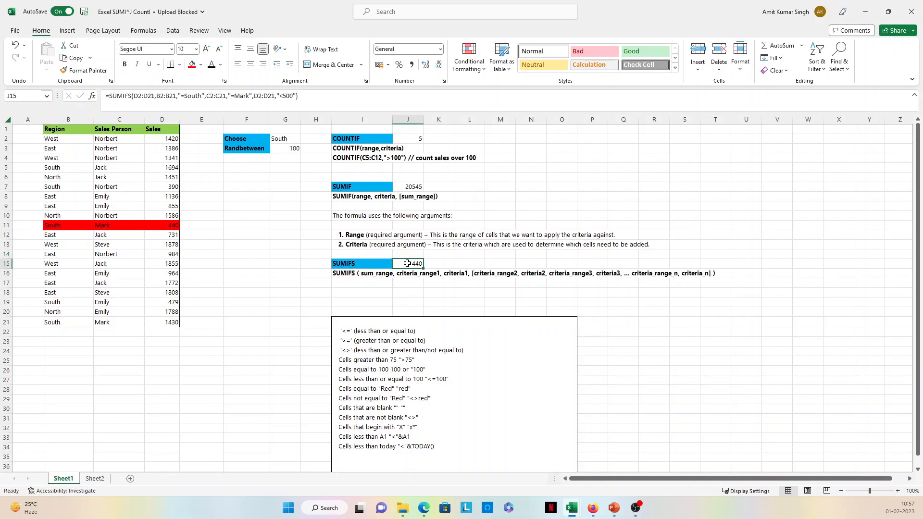